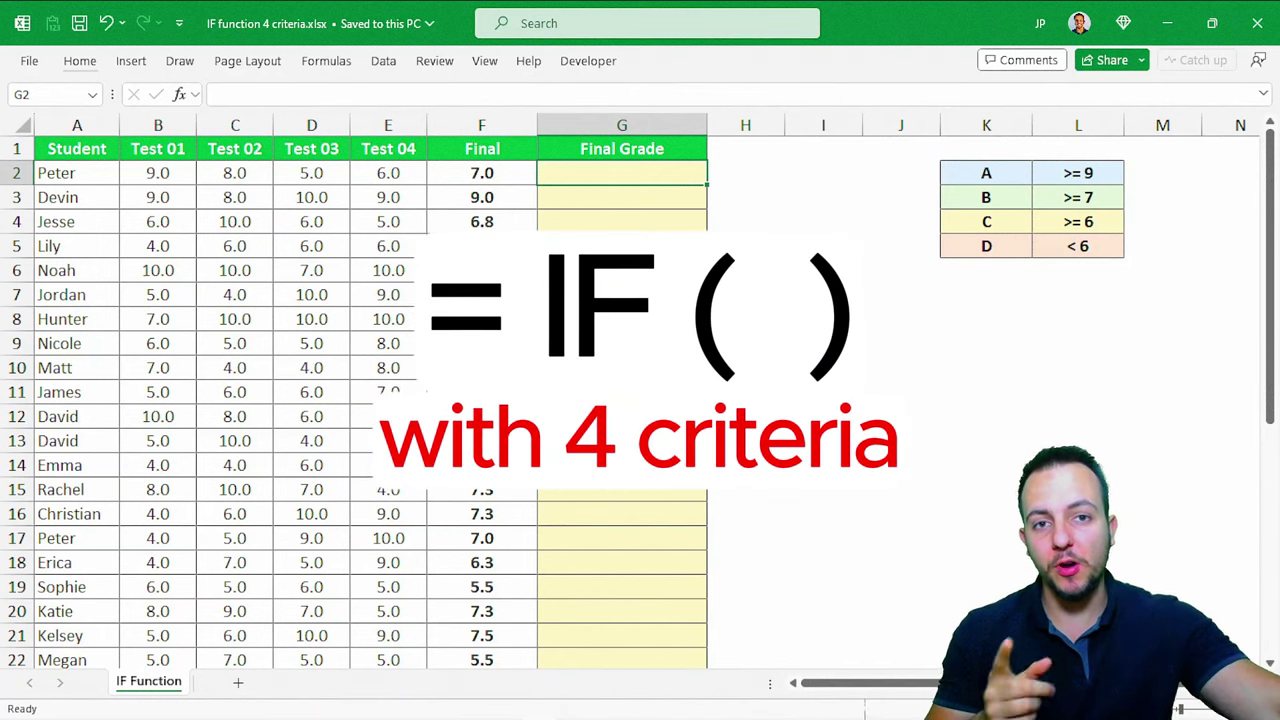
# Step: Review the Student, Test 01–04 and Final columns of the grade sheet
pyautogui.scroll(-10, 826, 470)
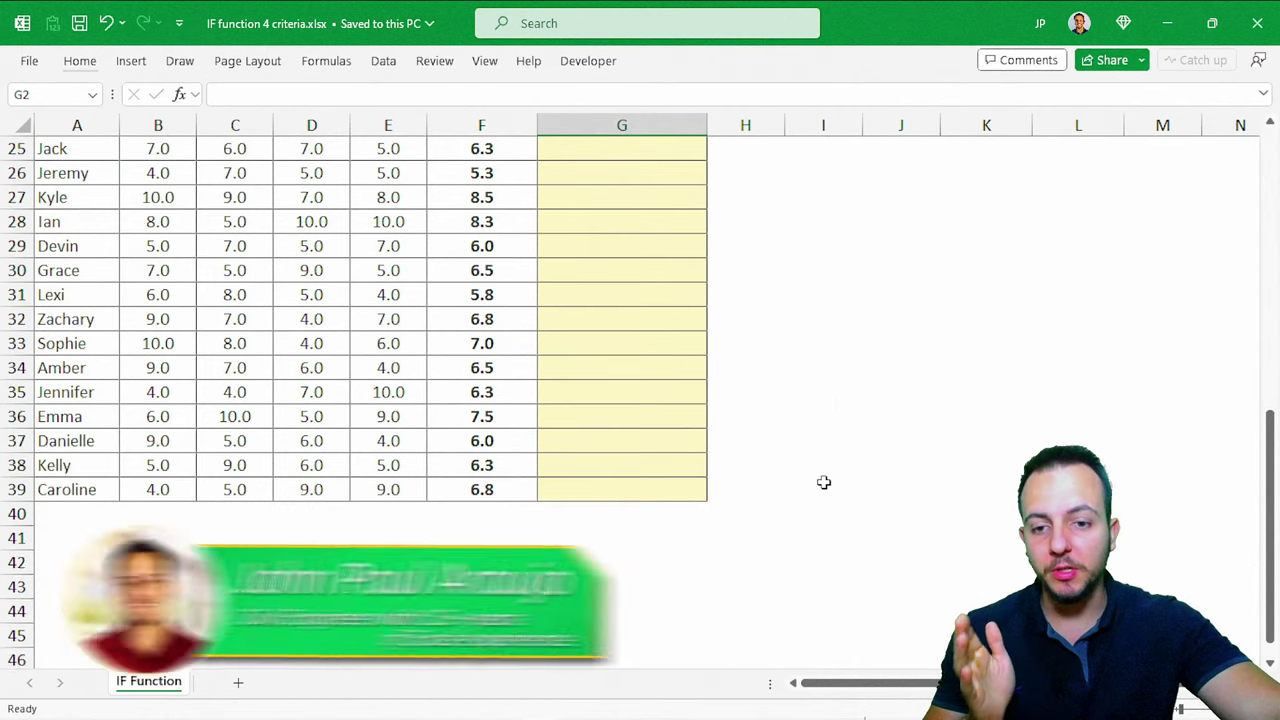
pyautogui.scroll(6, 823, 482)
pyautogui.scroll(4, 823, 482)
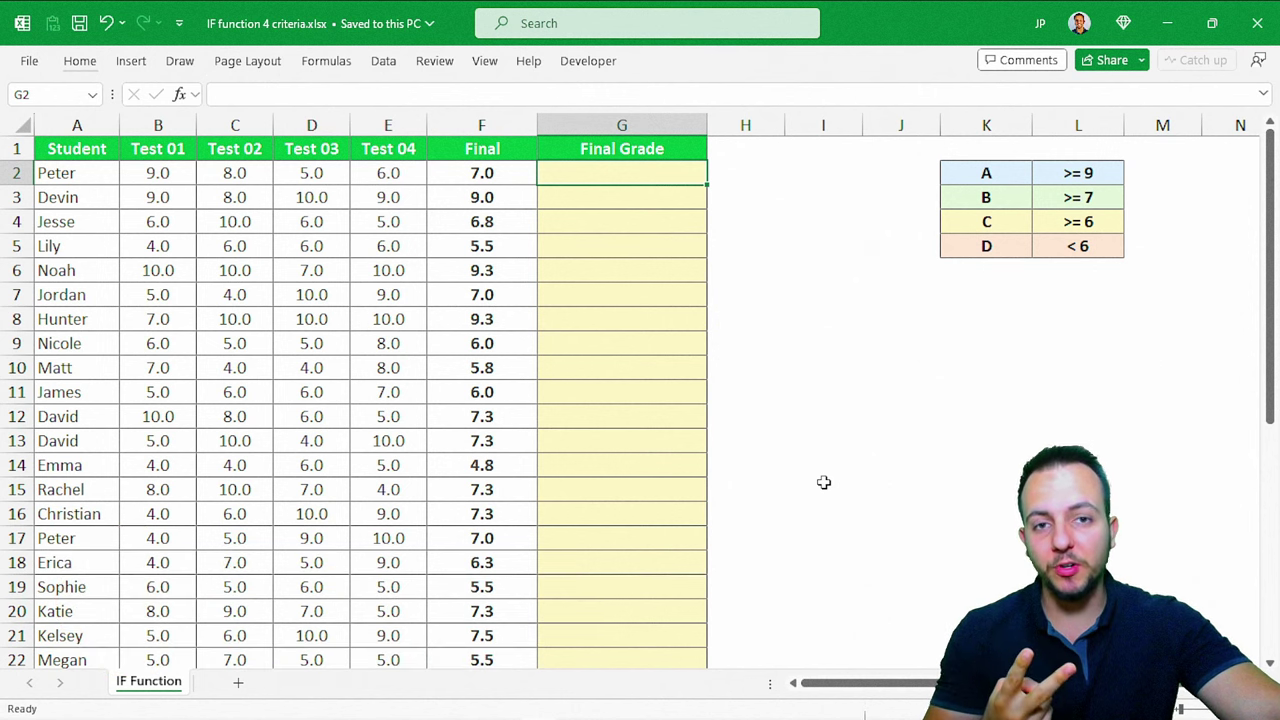
pyautogui.scroll(-8, 769, 434)
pyautogui.scroll(8, 769, 434)
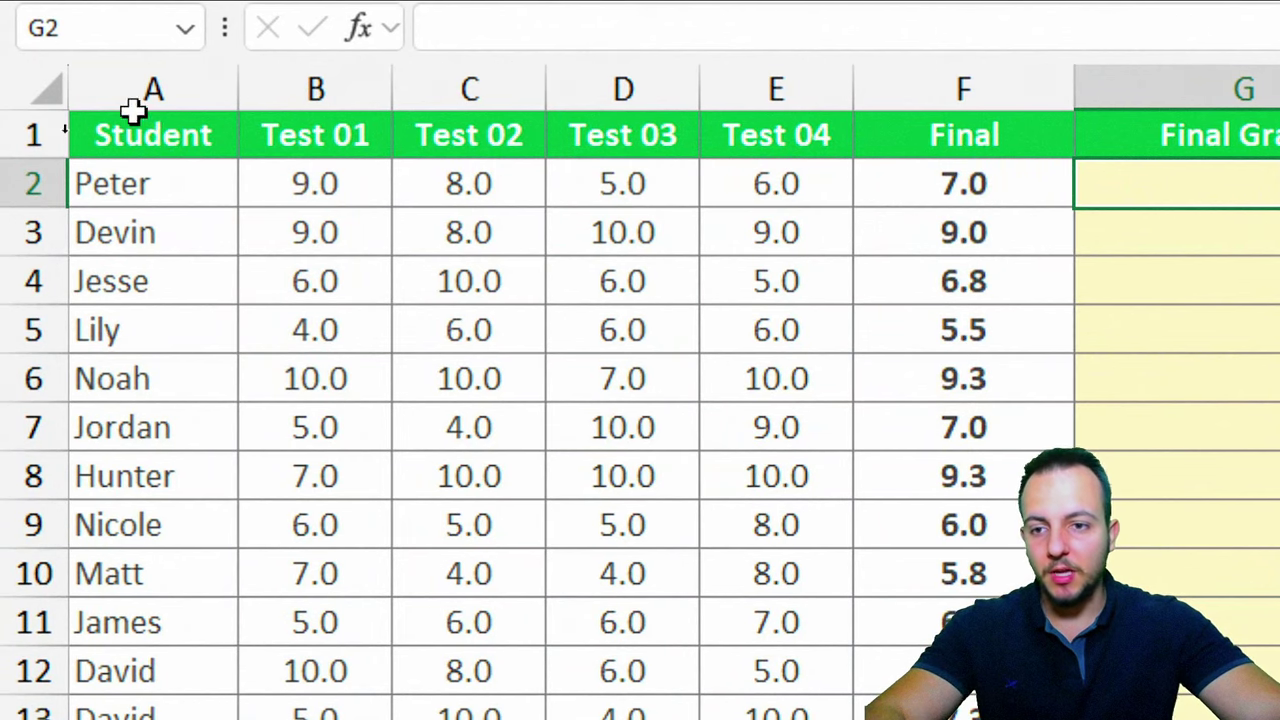
pyautogui.click(130, 88)
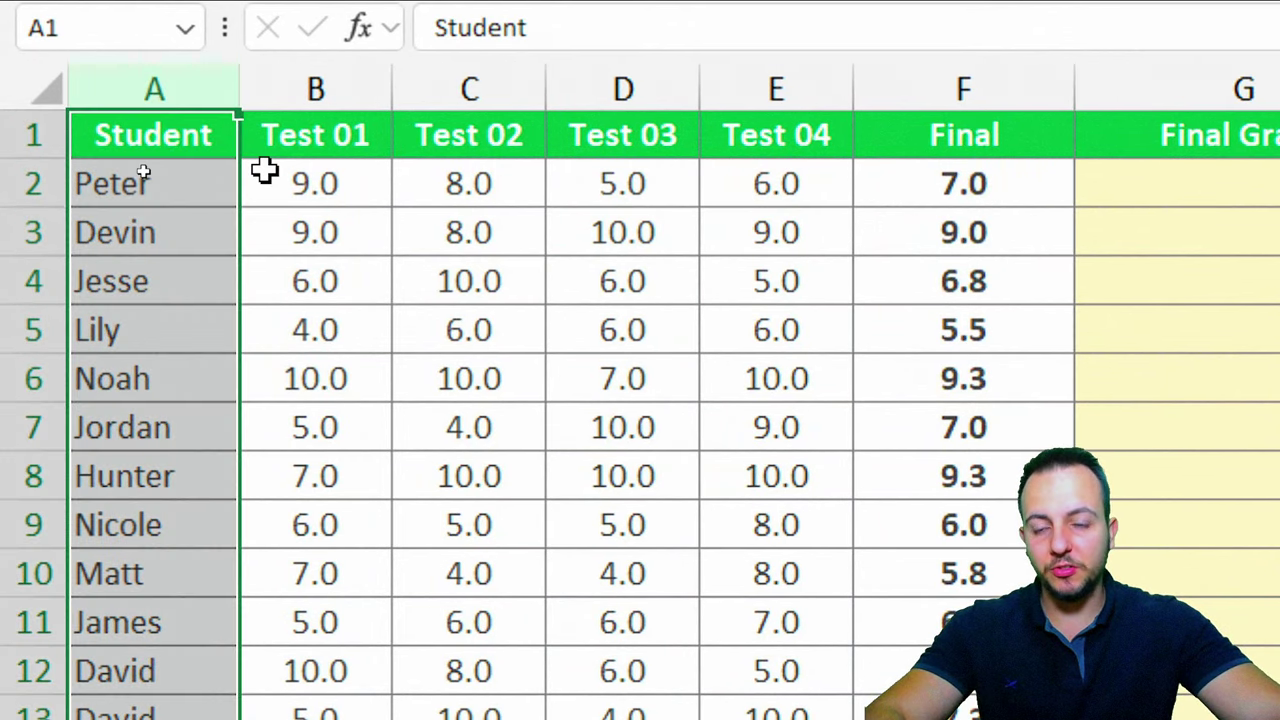
pyautogui.click(335, 88)
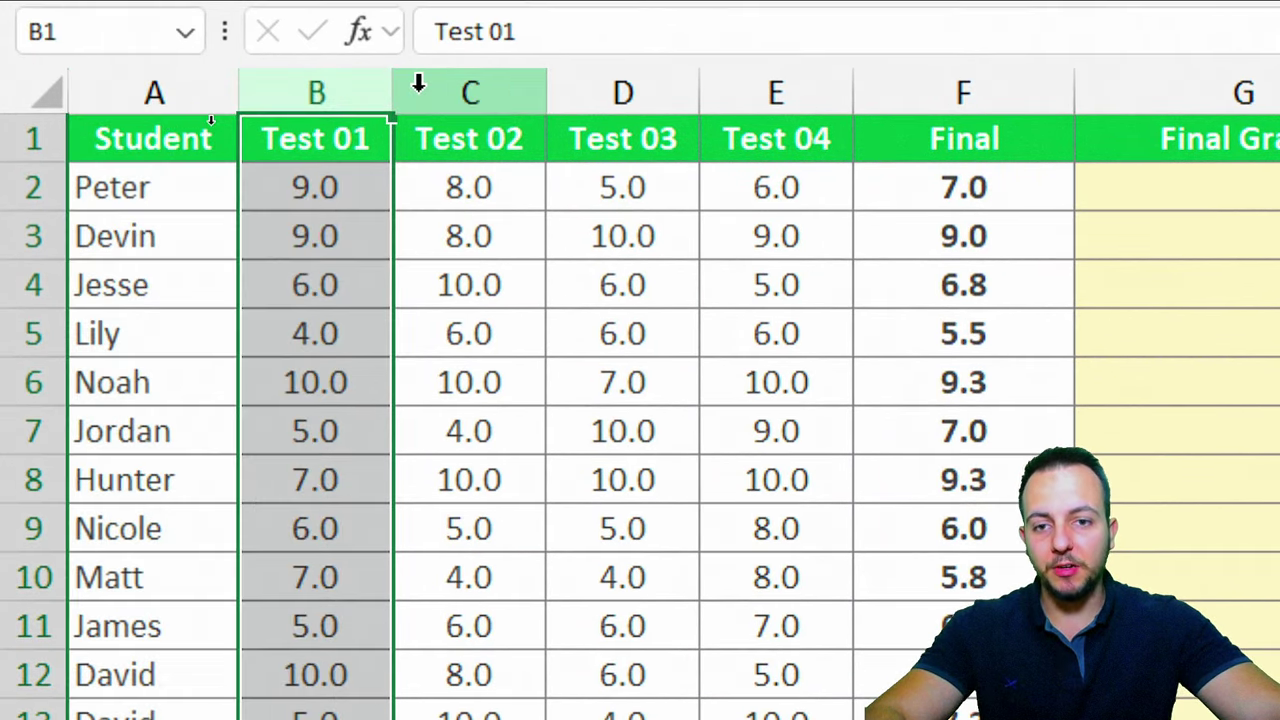
pyautogui.click(425, 88)
pyautogui.click(645, 89)
pyautogui.click(754, 92)
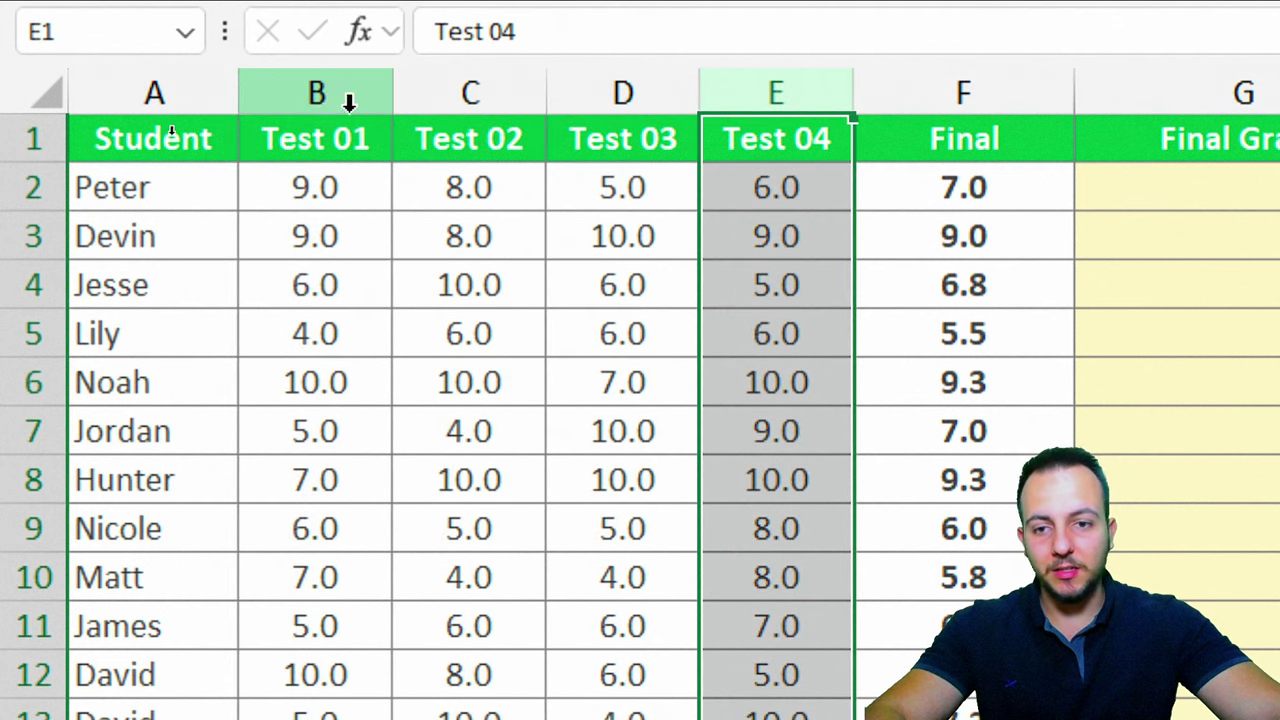
pyautogui.click(349, 98)
pyautogui.click(470, 95)
pyautogui.click(624, 95)
pyautogui.click(785, 92)
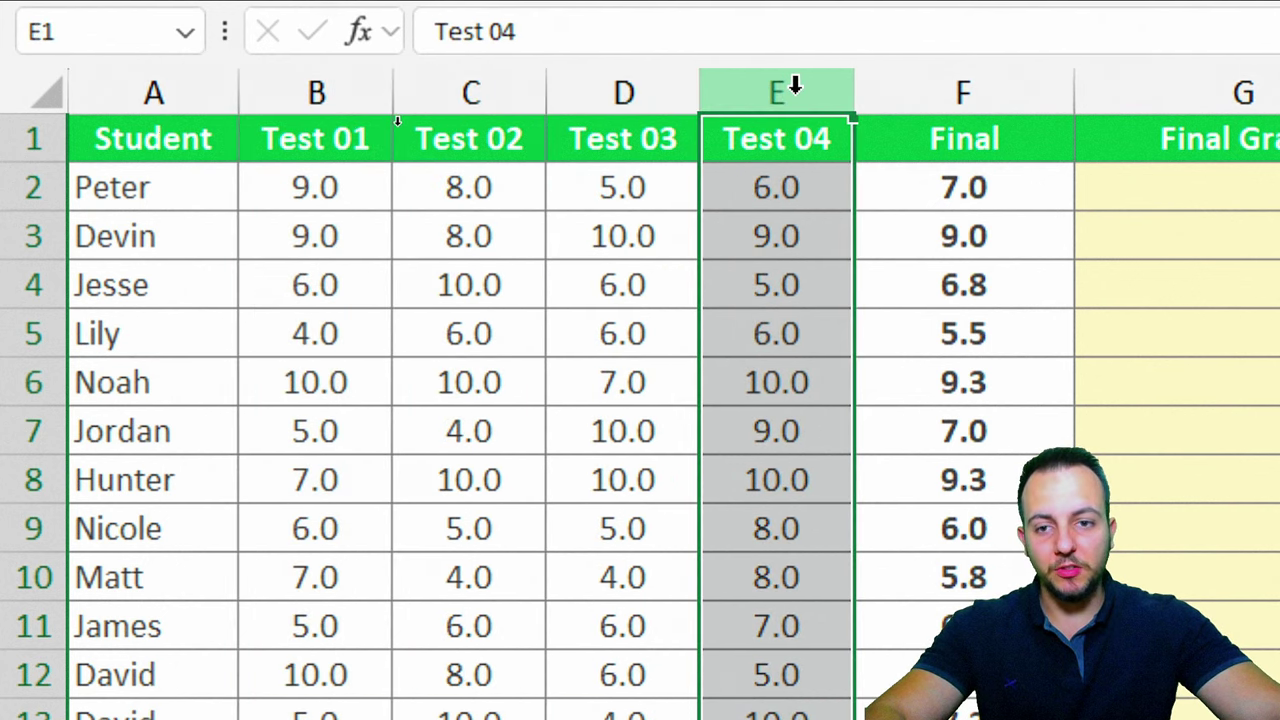
pyautogui.click(371, 92)
pyautogui.click(519, 97)
pyautogui.click(689, 91)
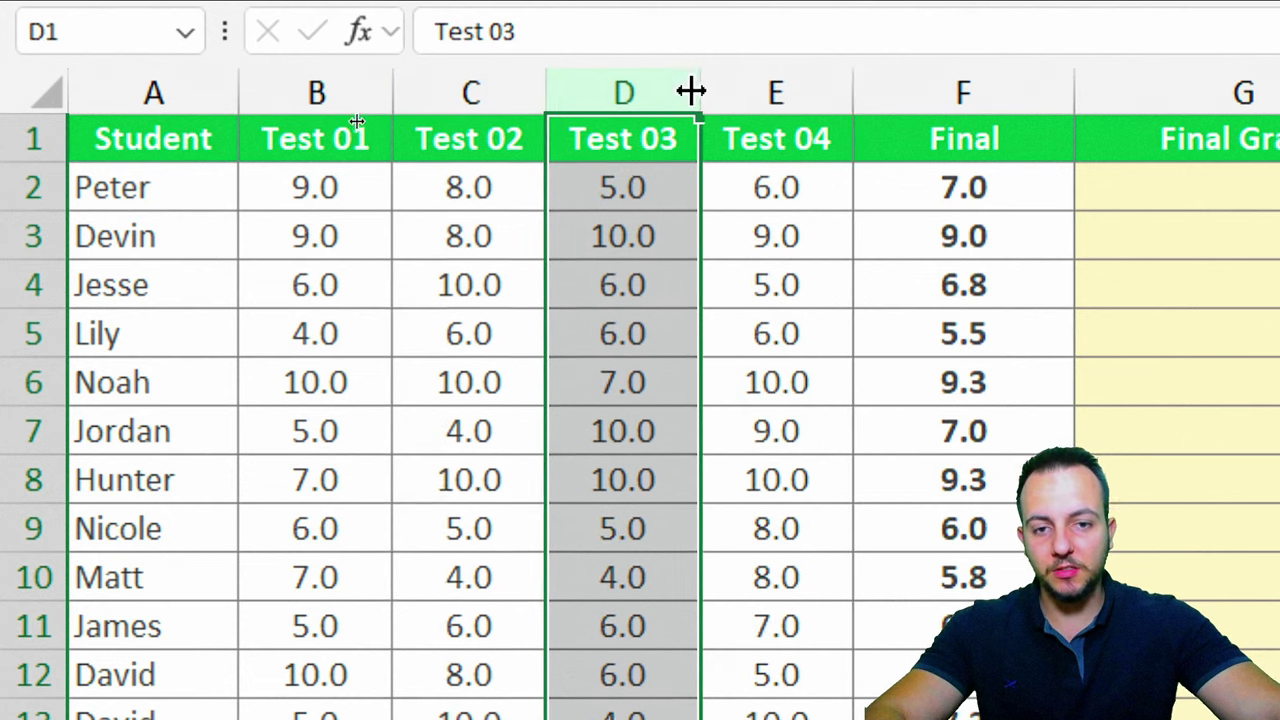
pyautogui.click(817, 86)
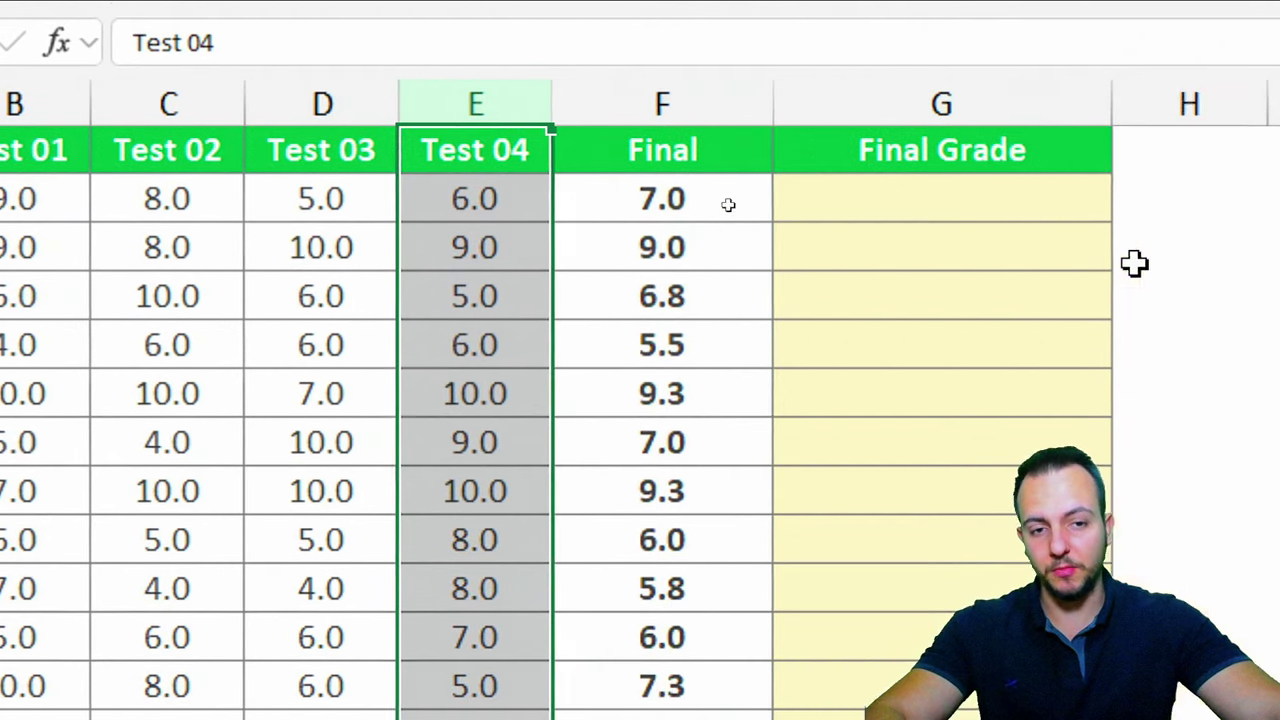
pyautogui.click(662, 100)
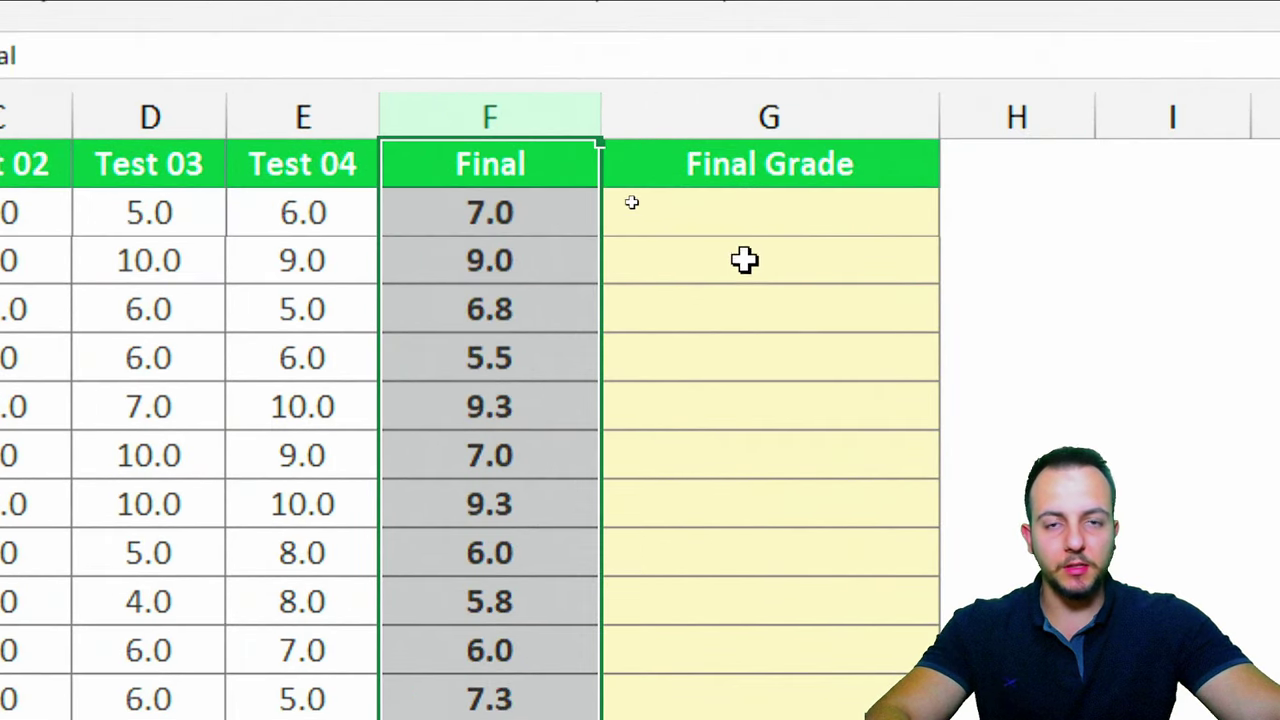
# Step: Inspect the averaging formula in F2 without changing it, then select G2
pyautogui.doubleClick(523, 210)
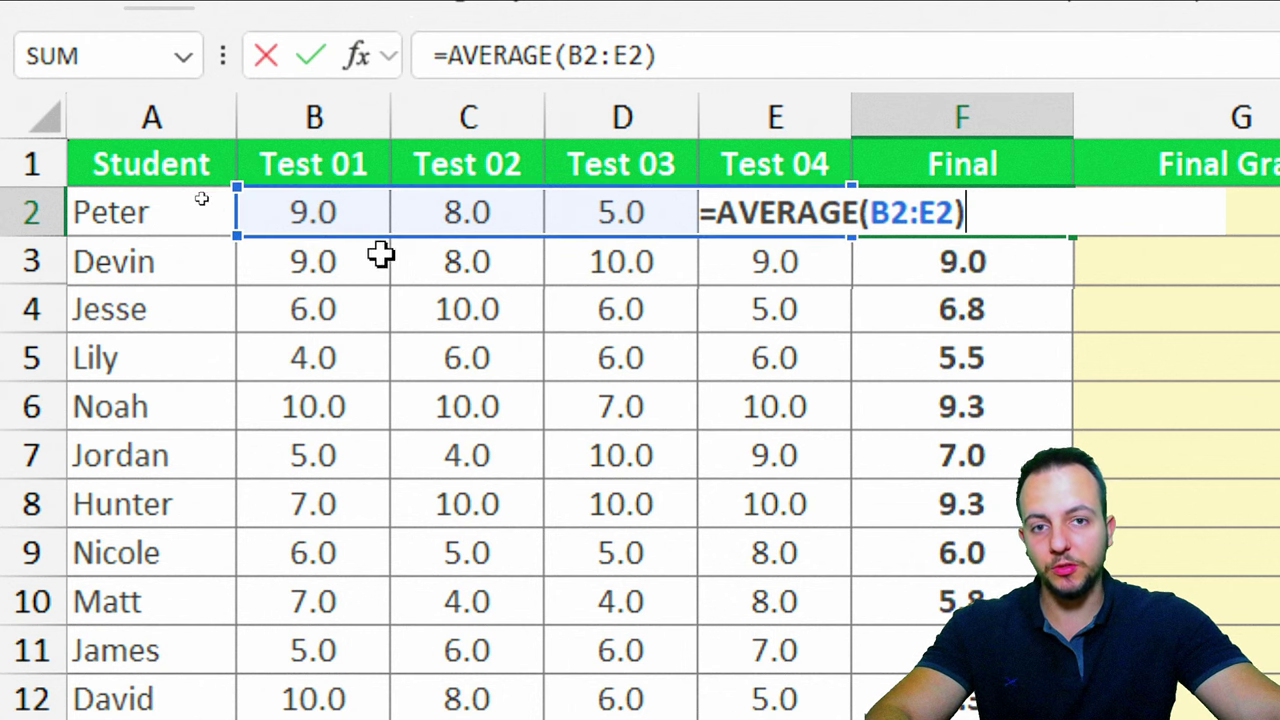
pyautogui.press('Escape')
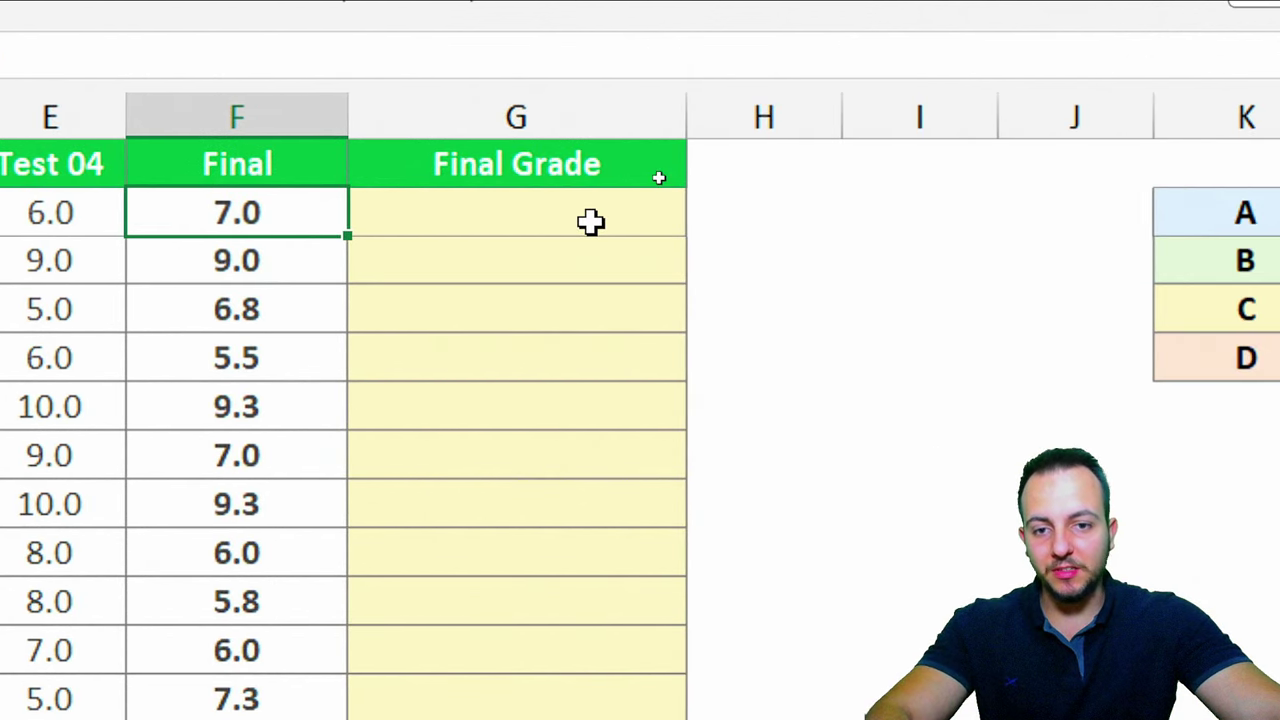
pyautogui.click(600, 220)
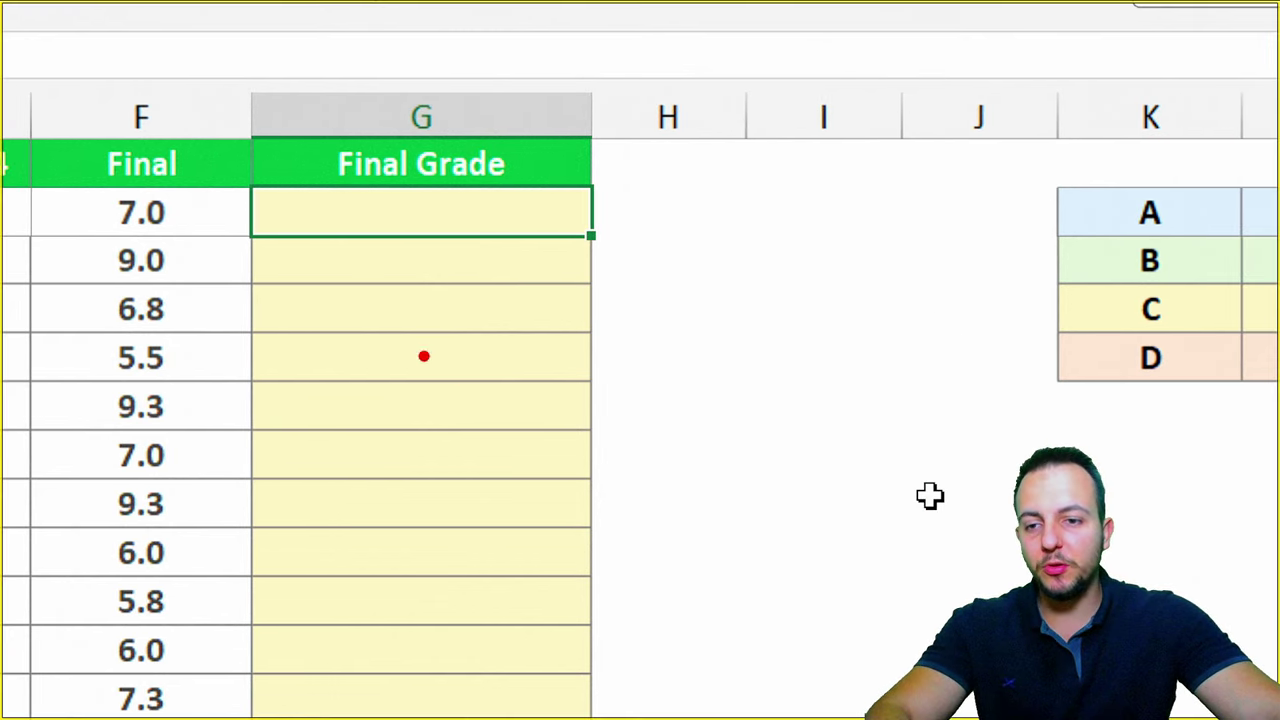
# Step: Drag across the score table and grade area, undoing several of the marks
pyautogui.moveTo(90, 172)
pyautogui.mouseDown()
pyautogui.moveTo(192, 391)
pyautogui.moveTo(194, 446)
pyautogui.mouseUp()
pyautogui.moveTo(216, 360); pyautogui.dragTo(397, 358)
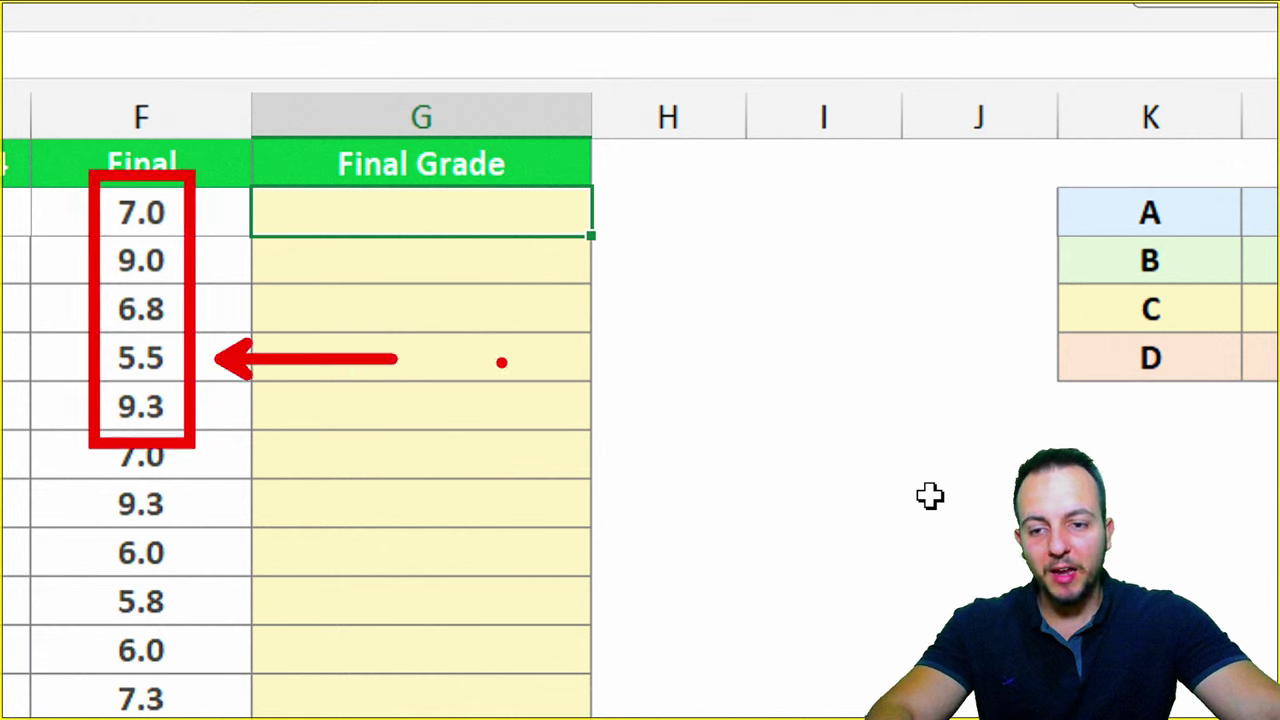
pyautogui.moveTo(202, 212); pyautogui.dragTo(390, 212)
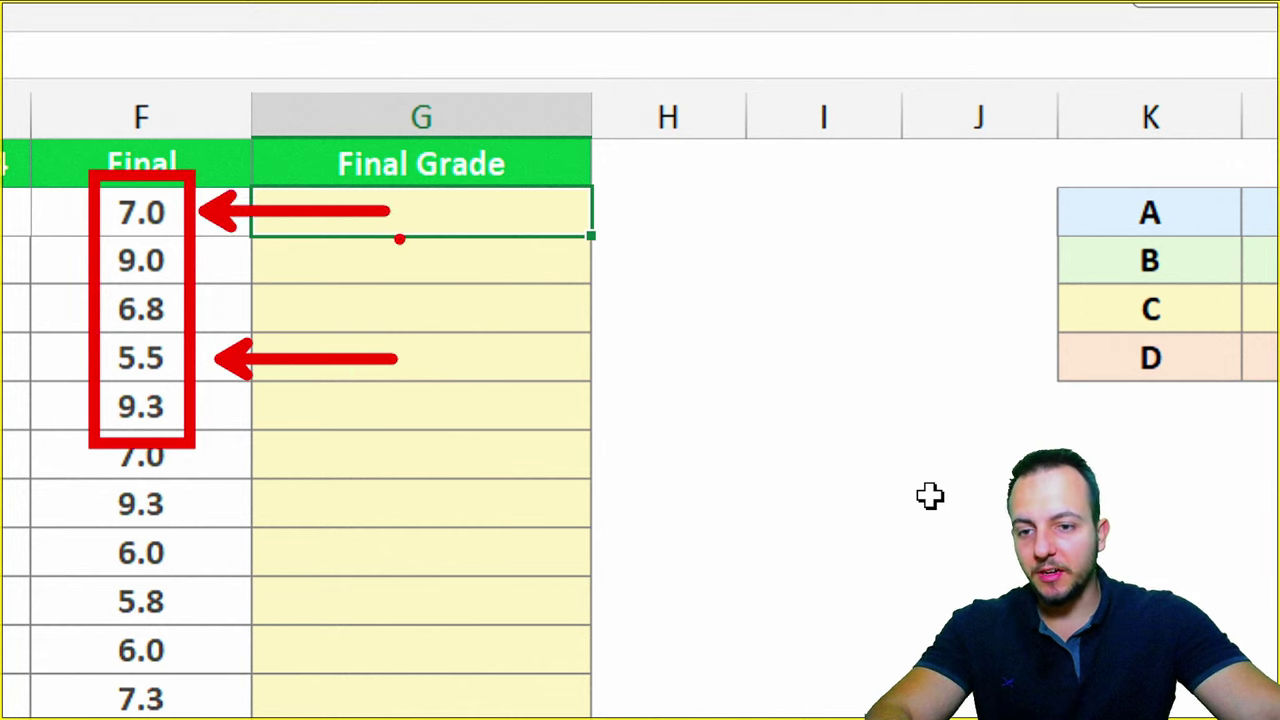
pyautogui.moveTo(208, 270); pyautogui.dragTo(366, 270)
pyautogui.moveTo(210, 318); pyautogui.dragTo(332, 318)
pyautogui.hotkey('ctrl', 'z')
pyautogui.hotkey('ctrl', 'z')
pyautogui.hotkey('ctrl', 'z')
pyautogui.hotkey('ctrl', 'z')
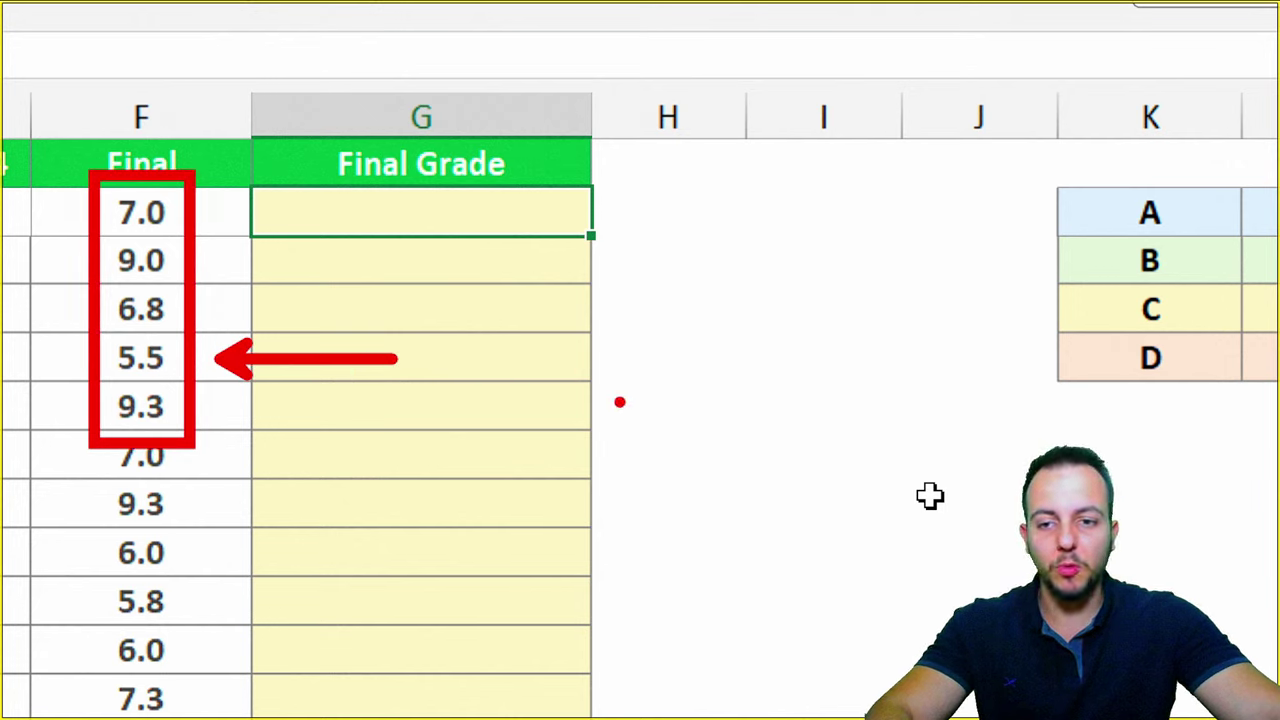
pyautogui.hotkey('ctrl', 'z')
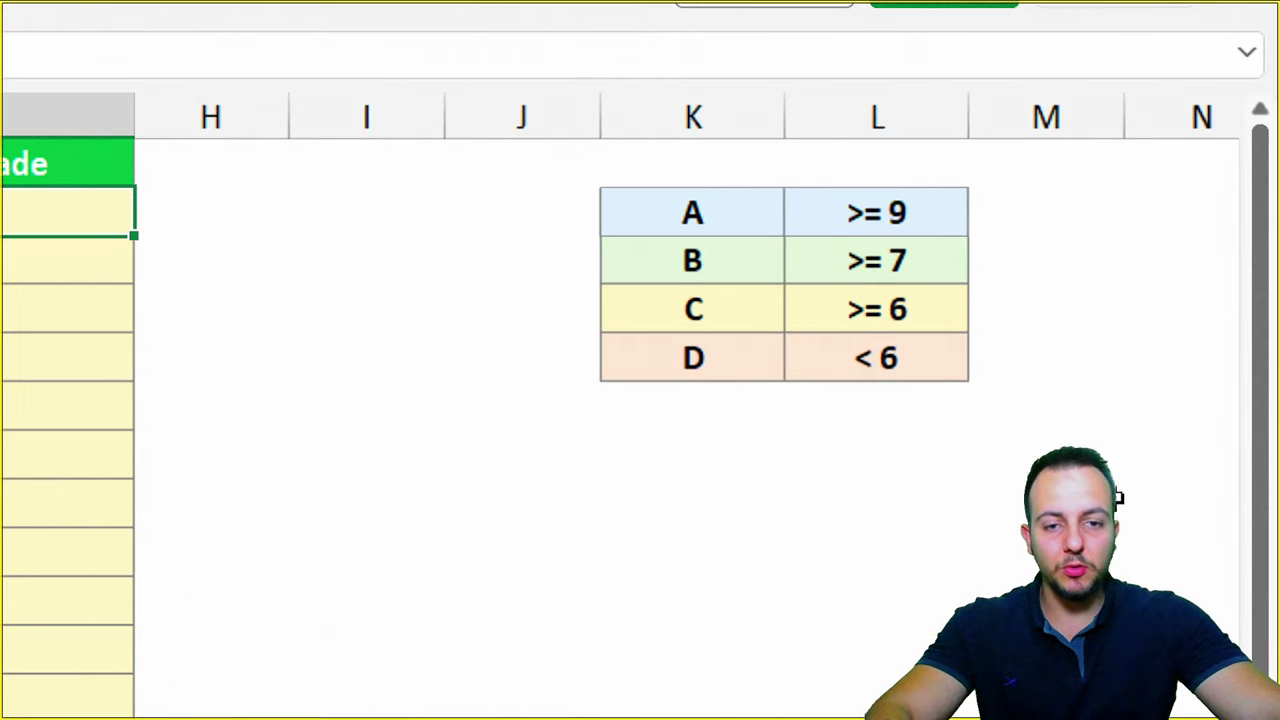
pyautogui.moveTo(645, 218); pyautogui.dragTo(381, 218)
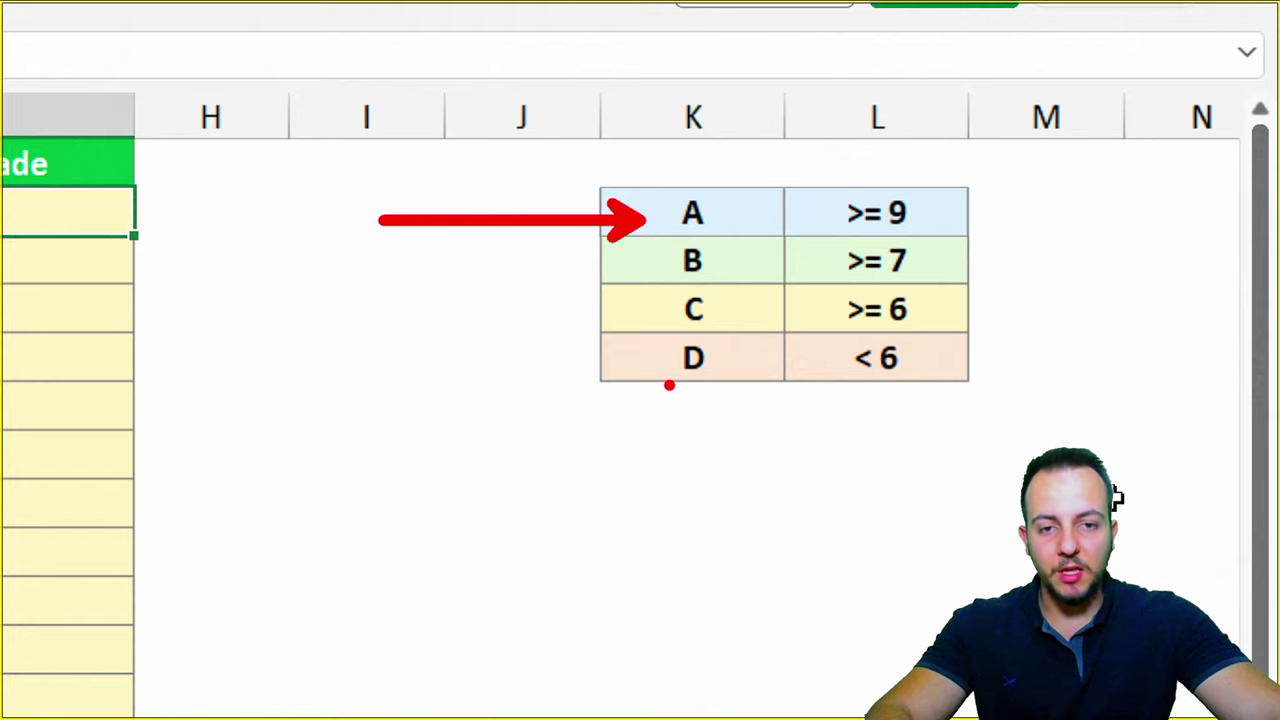
pyautogui.hotkey('ctrl', 'z')
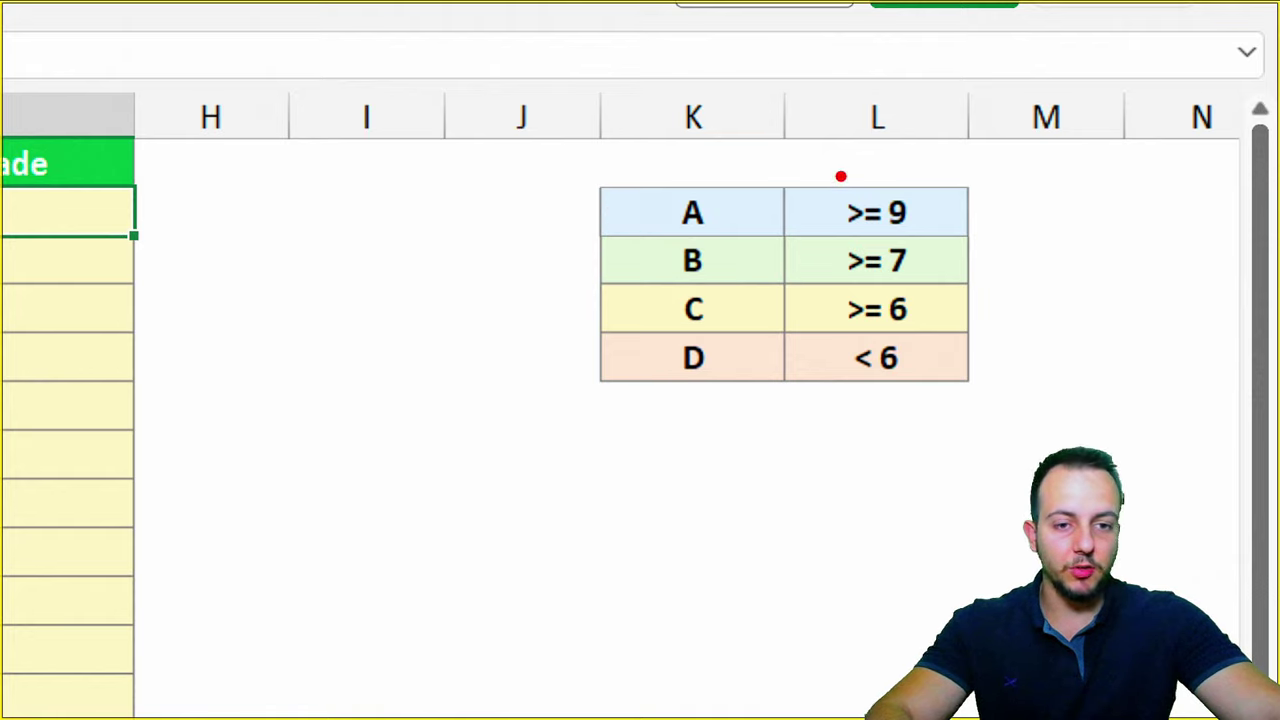
pyautogui.moveTo(816, 166); pyautogui.dragTo(944, 242)
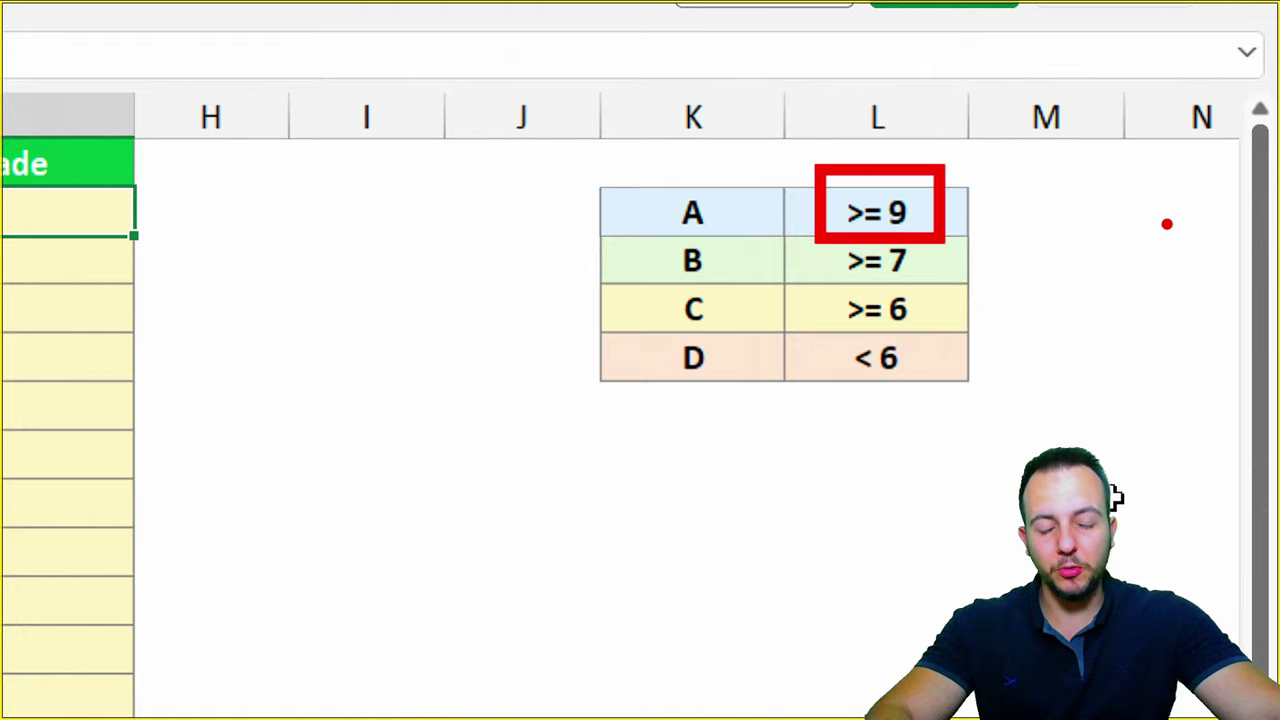
pyautogui.moveTo(721, 210); pyautogui.dragTo(812, 211)
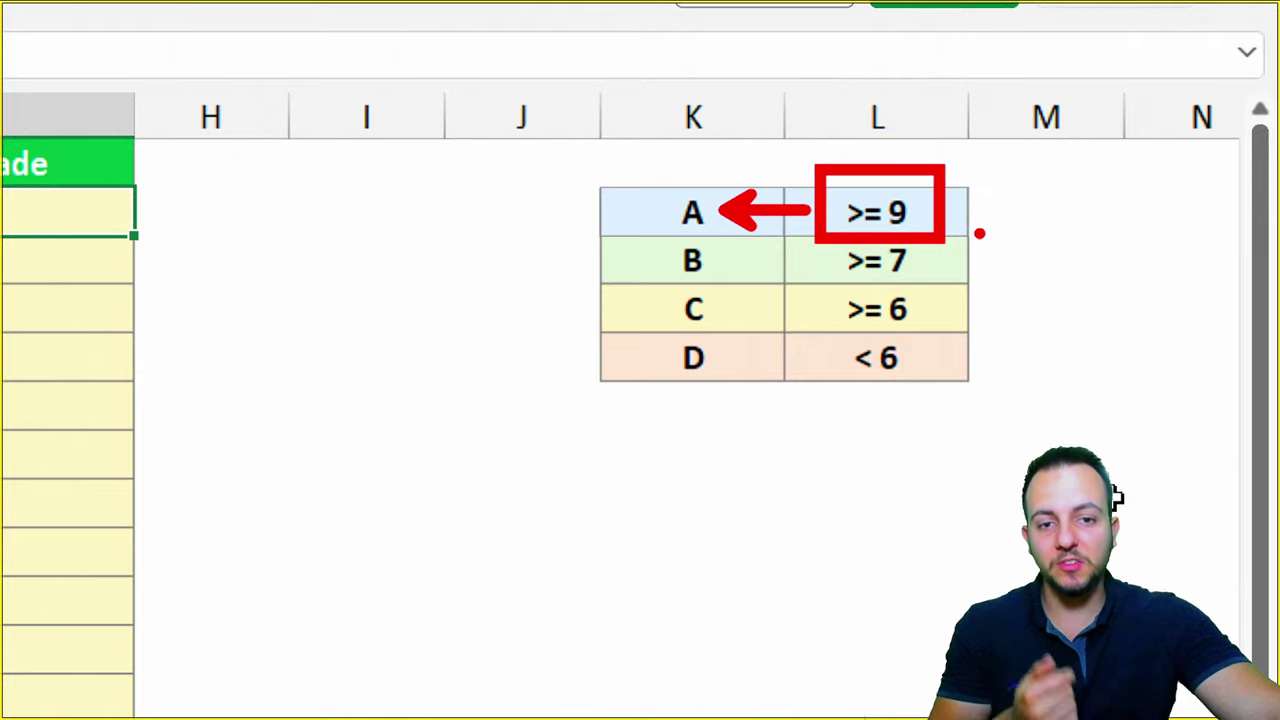
pyautogui.hotkey('ctrl', 'z')
pyautogui.hotkey('ctrl', 'z')
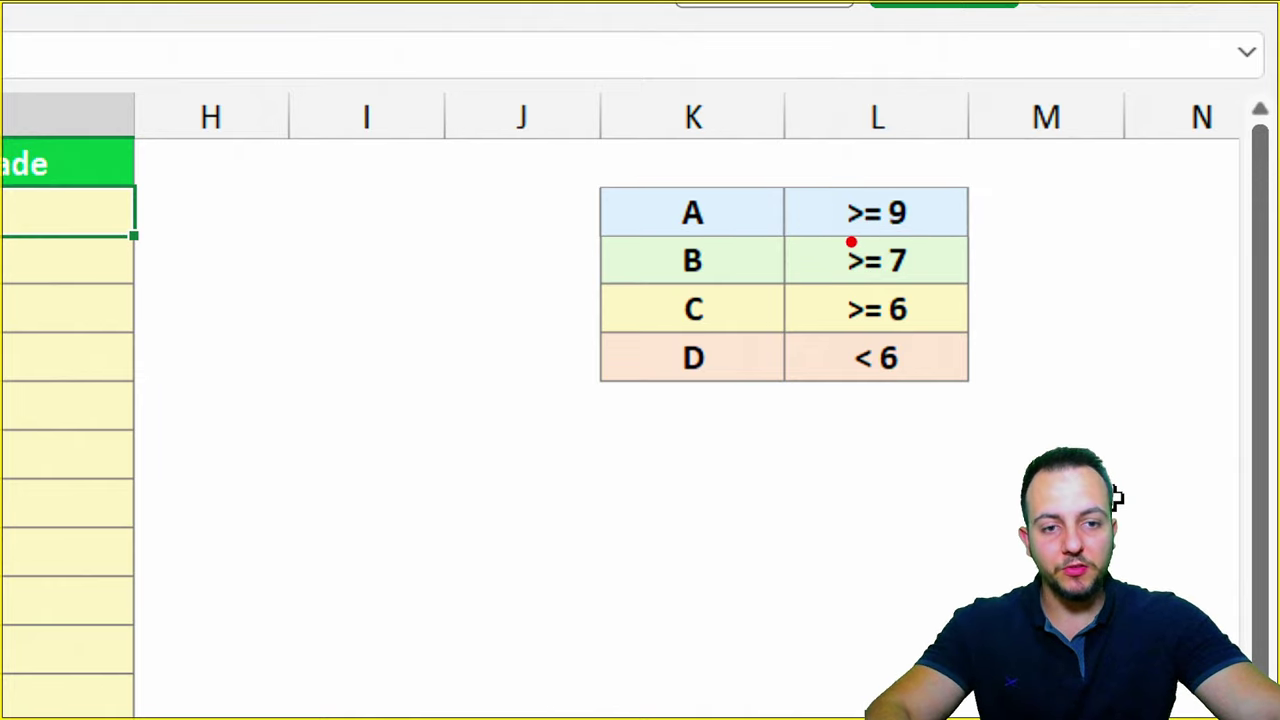
pyautogui.moveTo(818, 218); pyautogui.dragTo(938, 292)
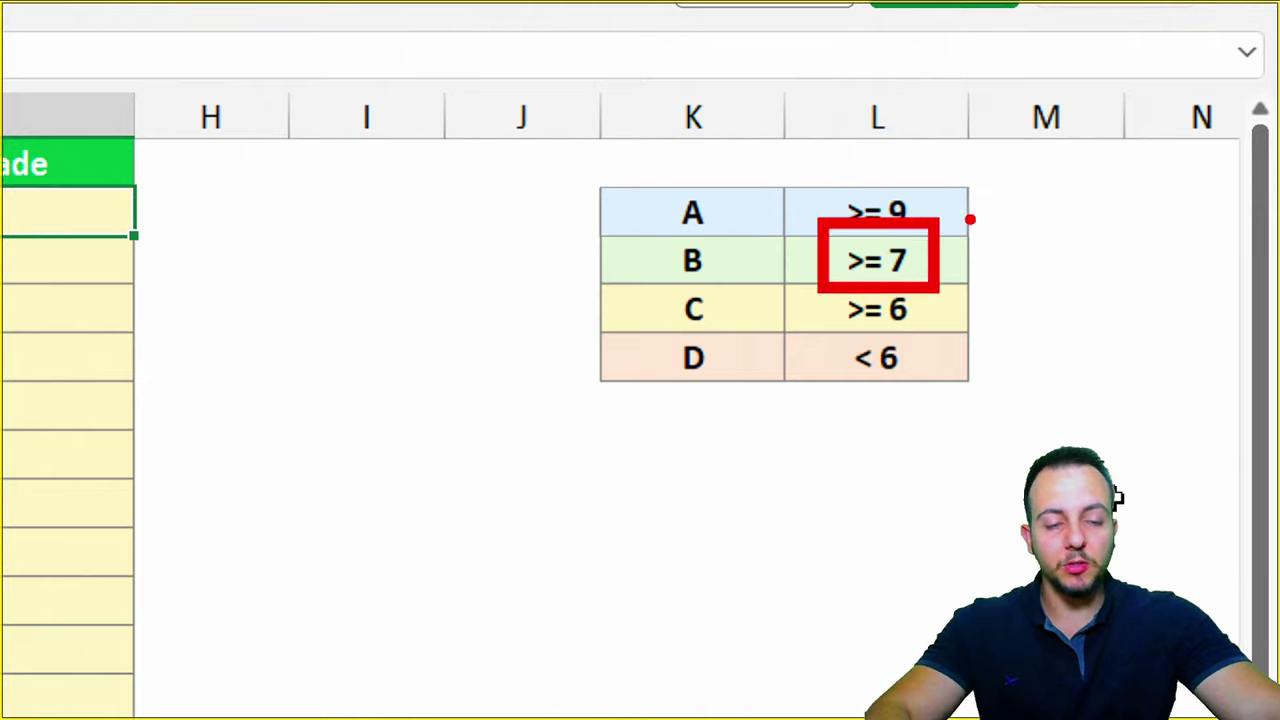
pyautogui.moveTo(656, 224); pyautogui.dragTo(746, 290)
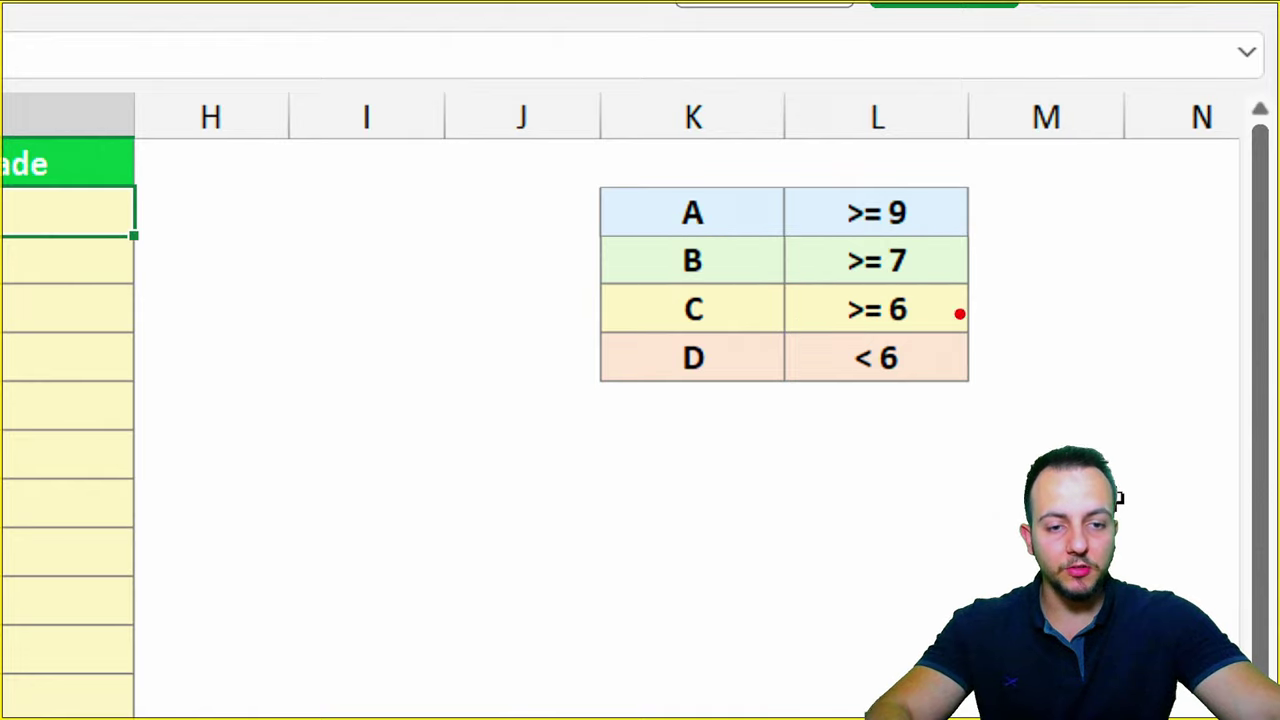
pyautogui.moveTo(647, 161); pyautogui.dragTo(946, 404)
pyautogui.moveTo(771, 425); pyautogui.dragTo(771, 595)
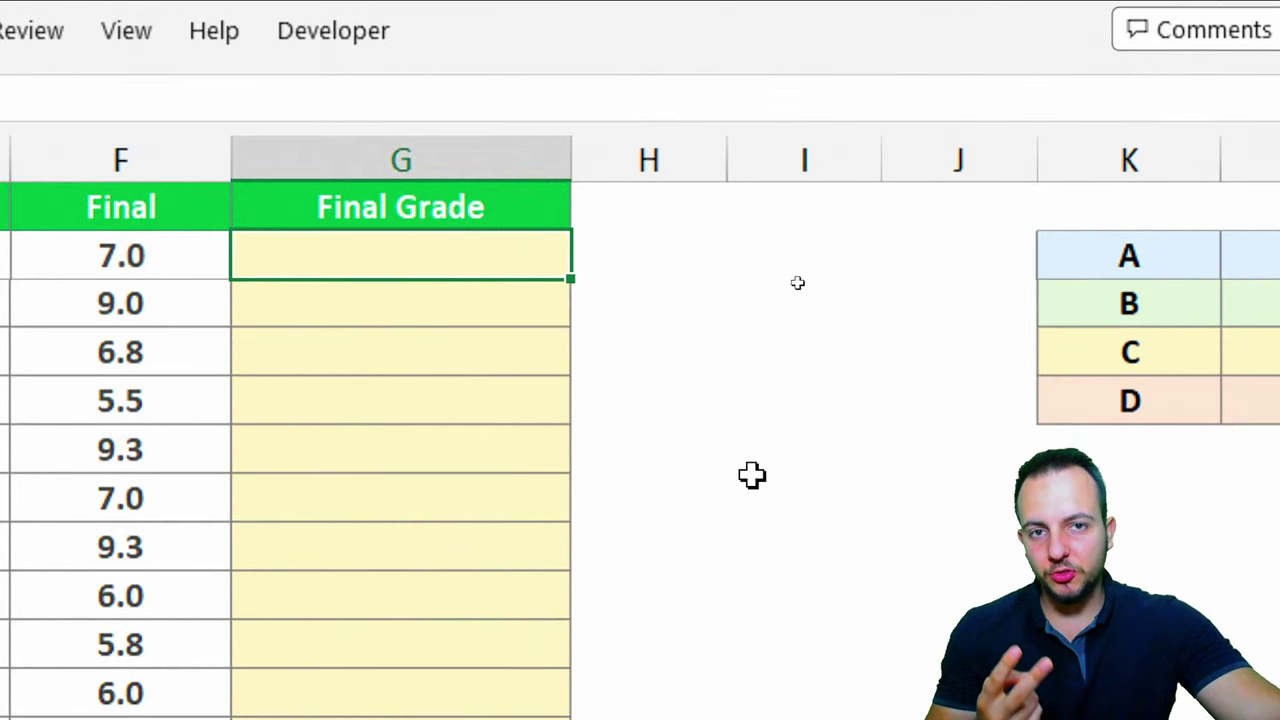
# Step: Start G2 with =IF( from autocomplete, correcting the IFS suggestion to IF
pyautogui.write('=')
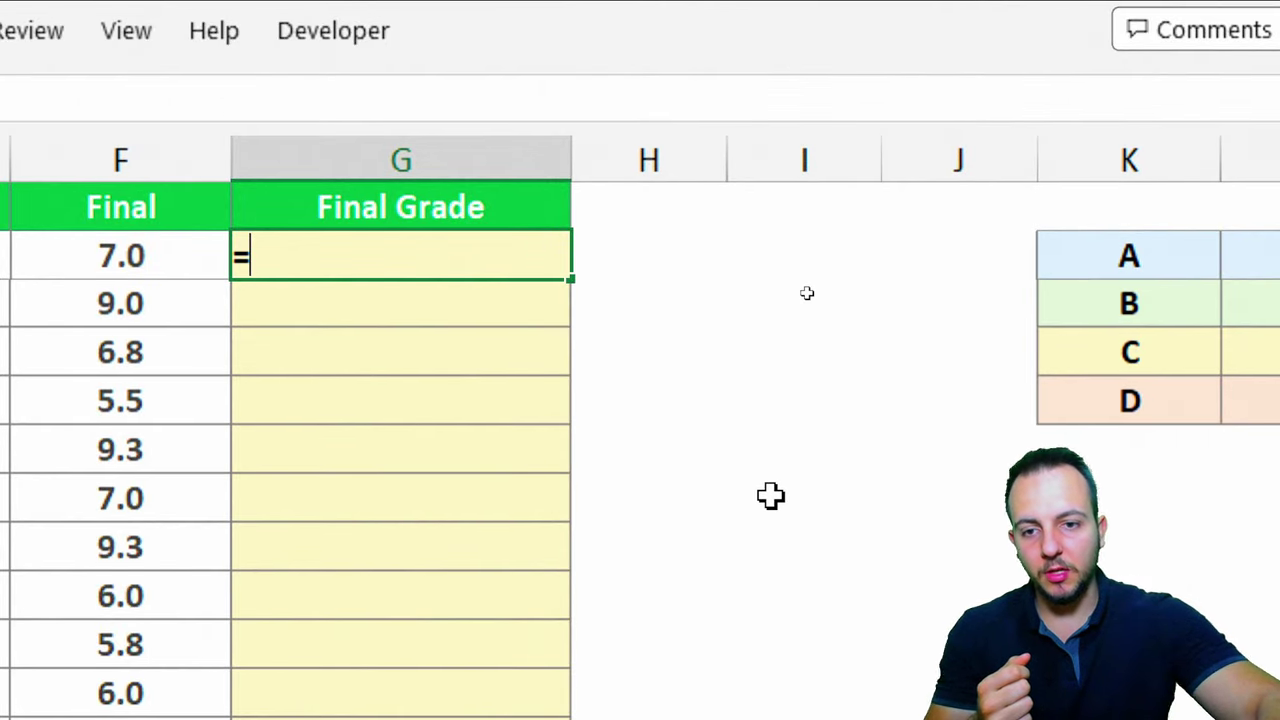
pyautogui.write('ifs')
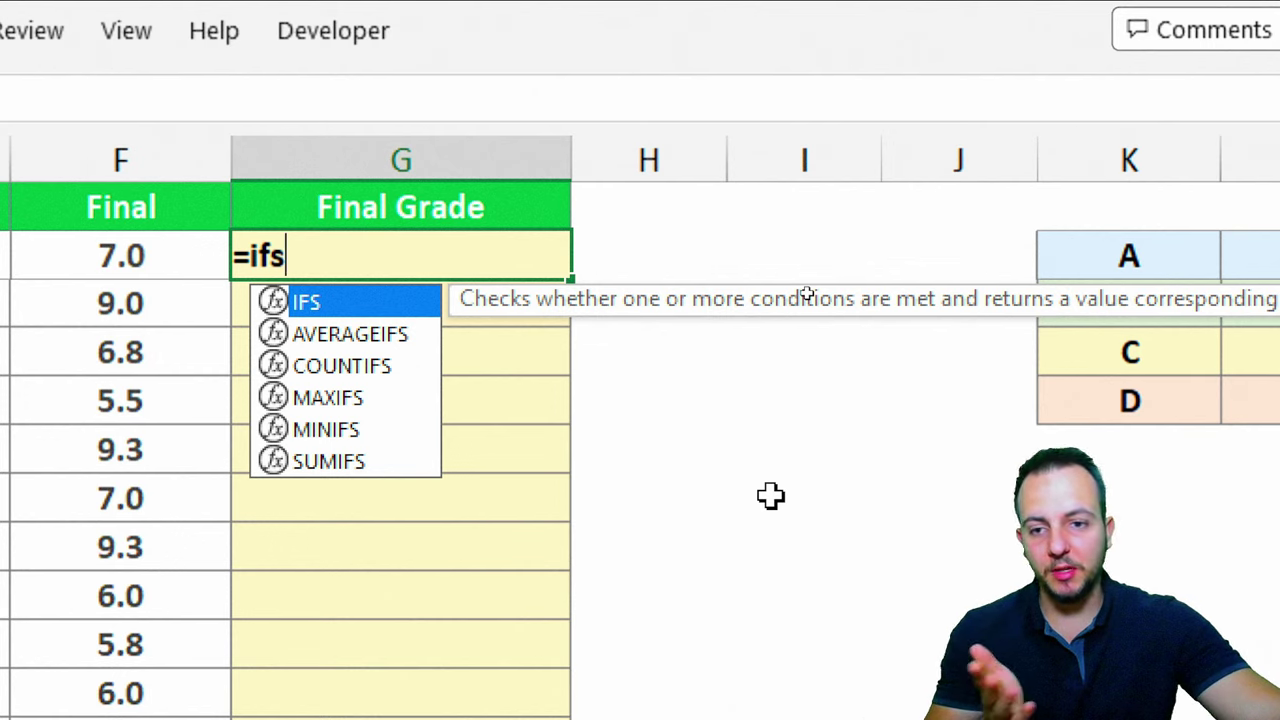
pyautogui.press('BackSpace')
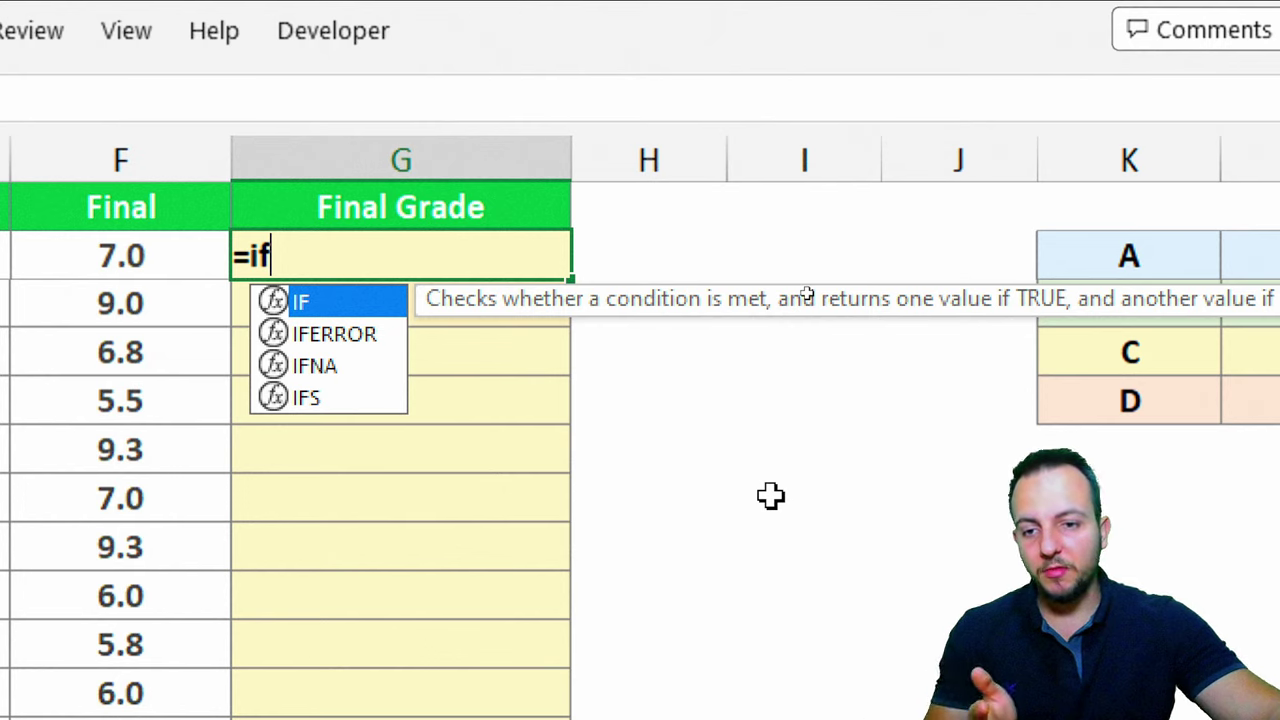
pyautogui.doubleClick(335, 301)
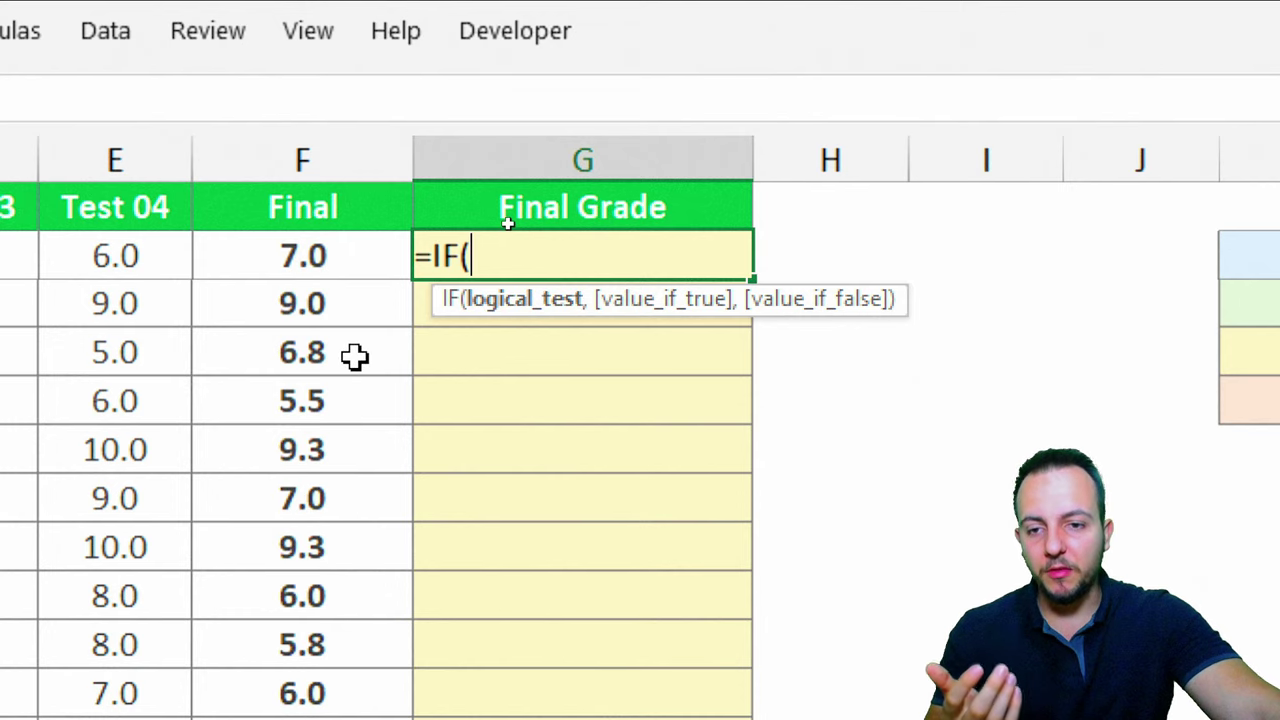
# Step: Make the first logical test F2>=9 so it checks the Final score
pyautogui.click(342, 262)
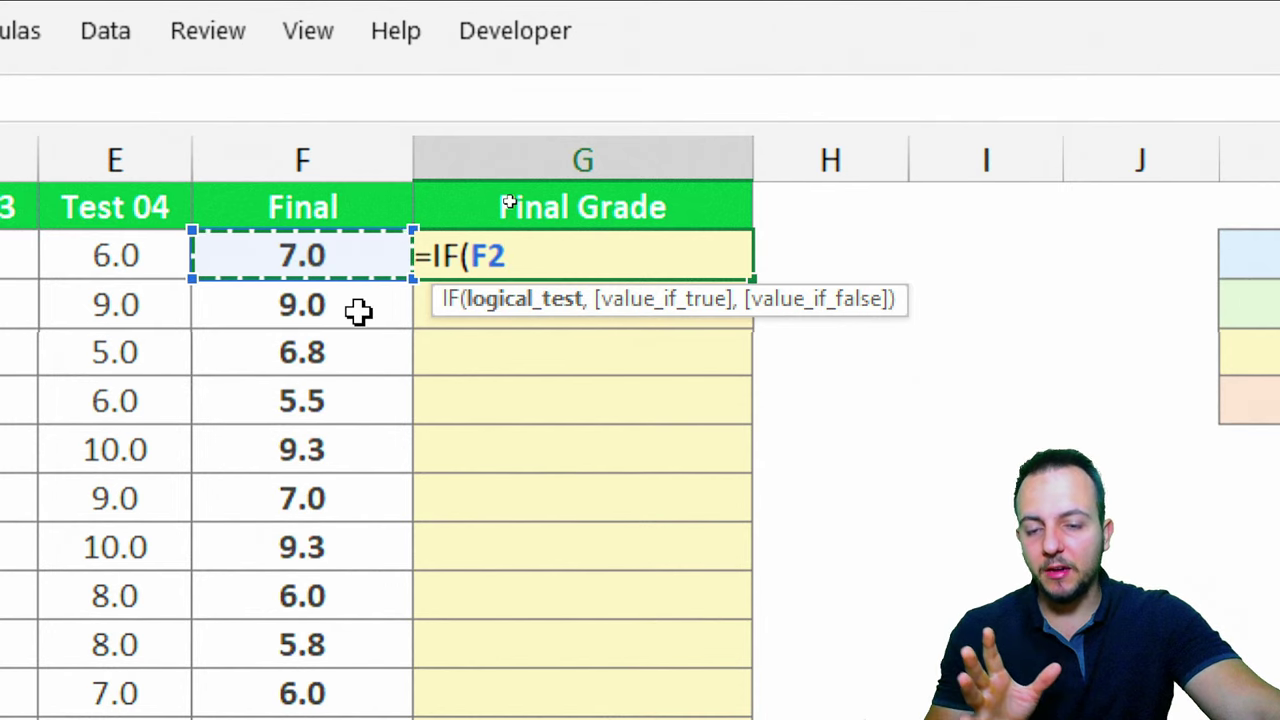
pyautogui.click(340, 304)
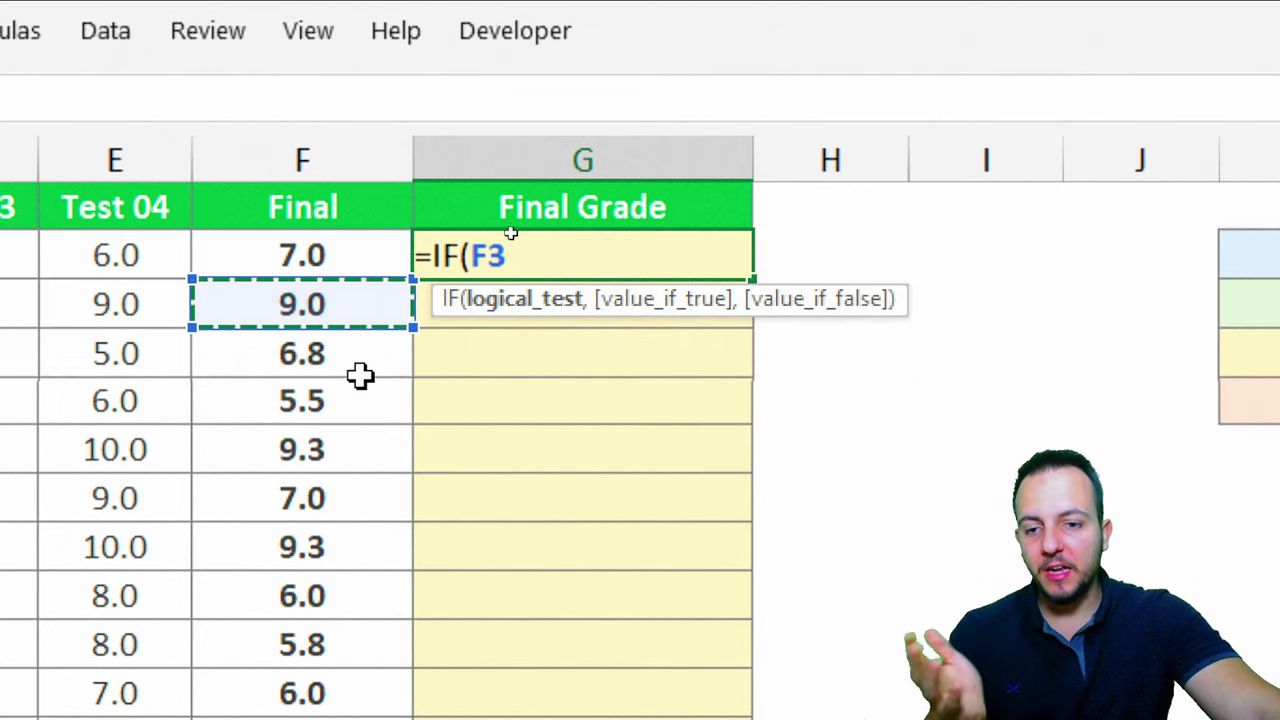
pyautogui.click(362, 362)
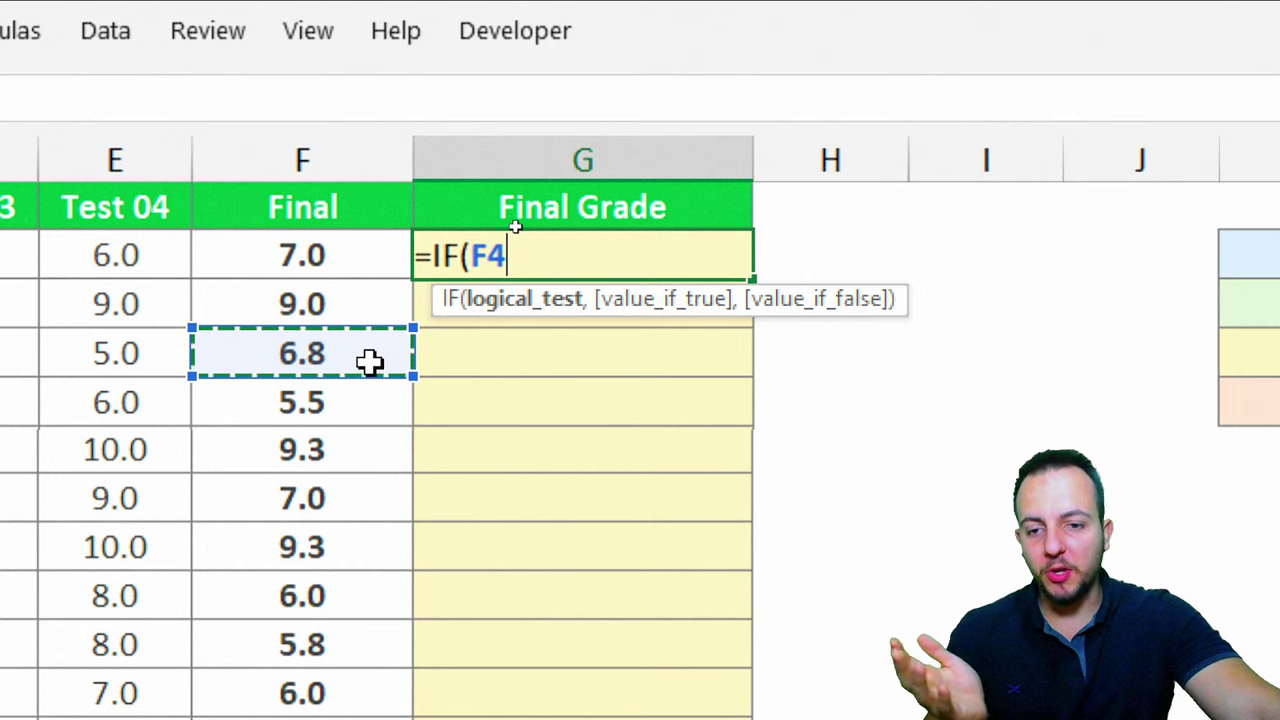
pyautogui.click(343, 248)
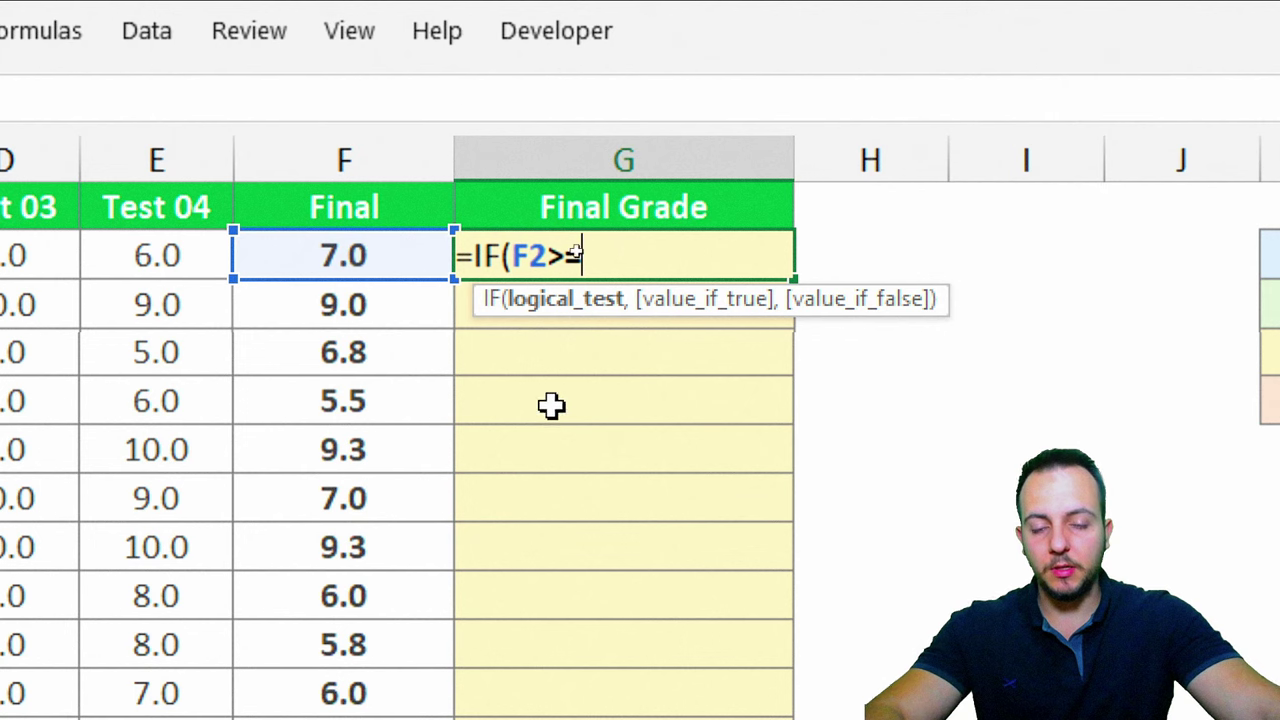
pyautogui.write('9')
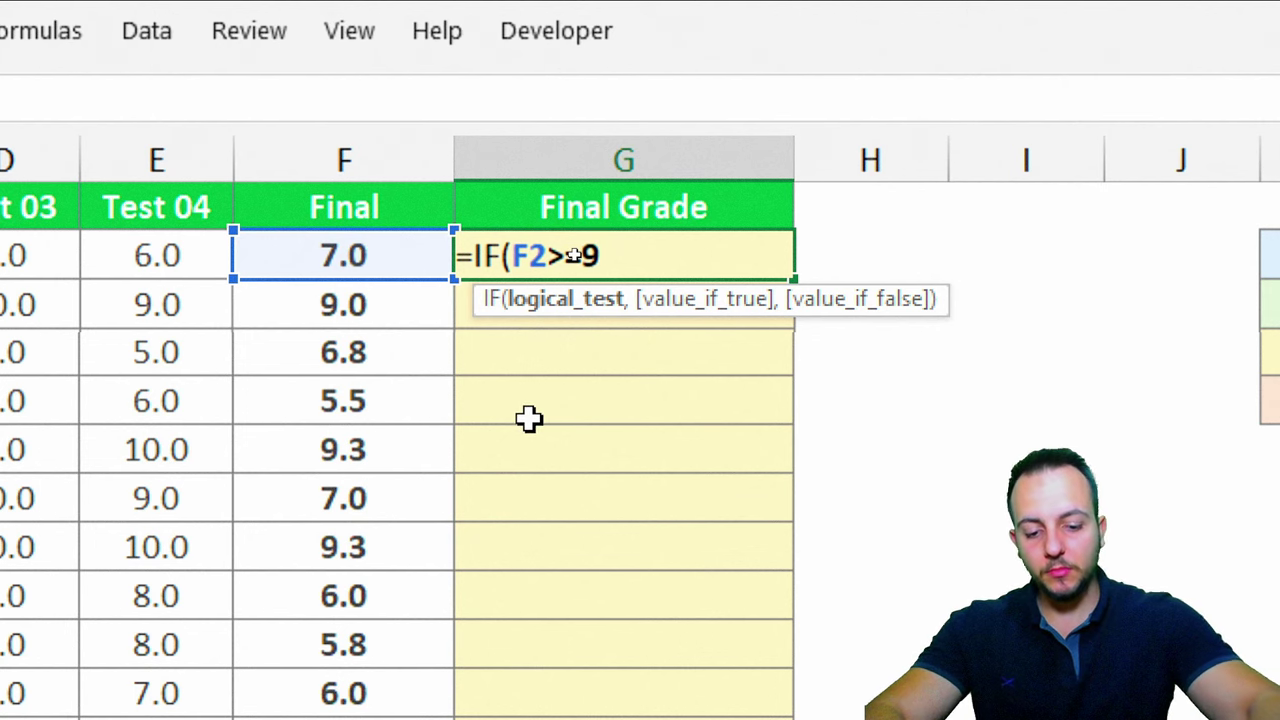
pyautogui.write(',')
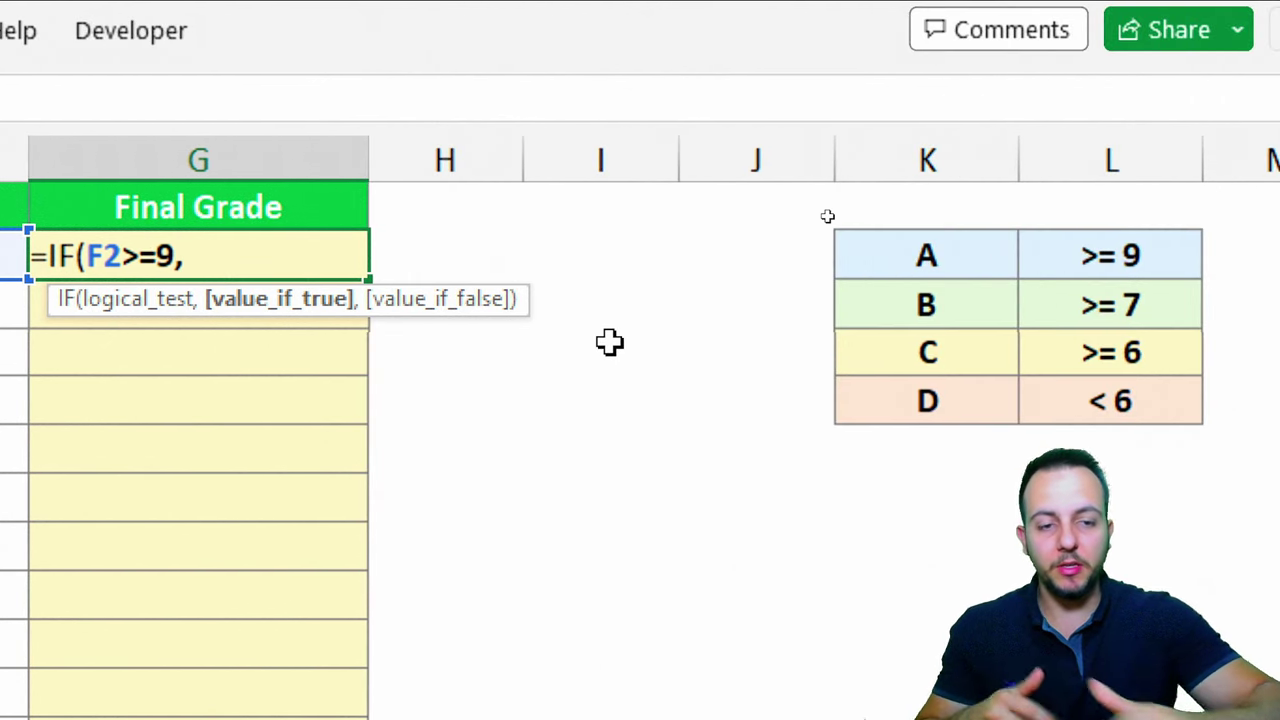
# Step: Return the absolute reference $K$2 (grade A) when the score is at least 9
pyautogui.click(960, 251)
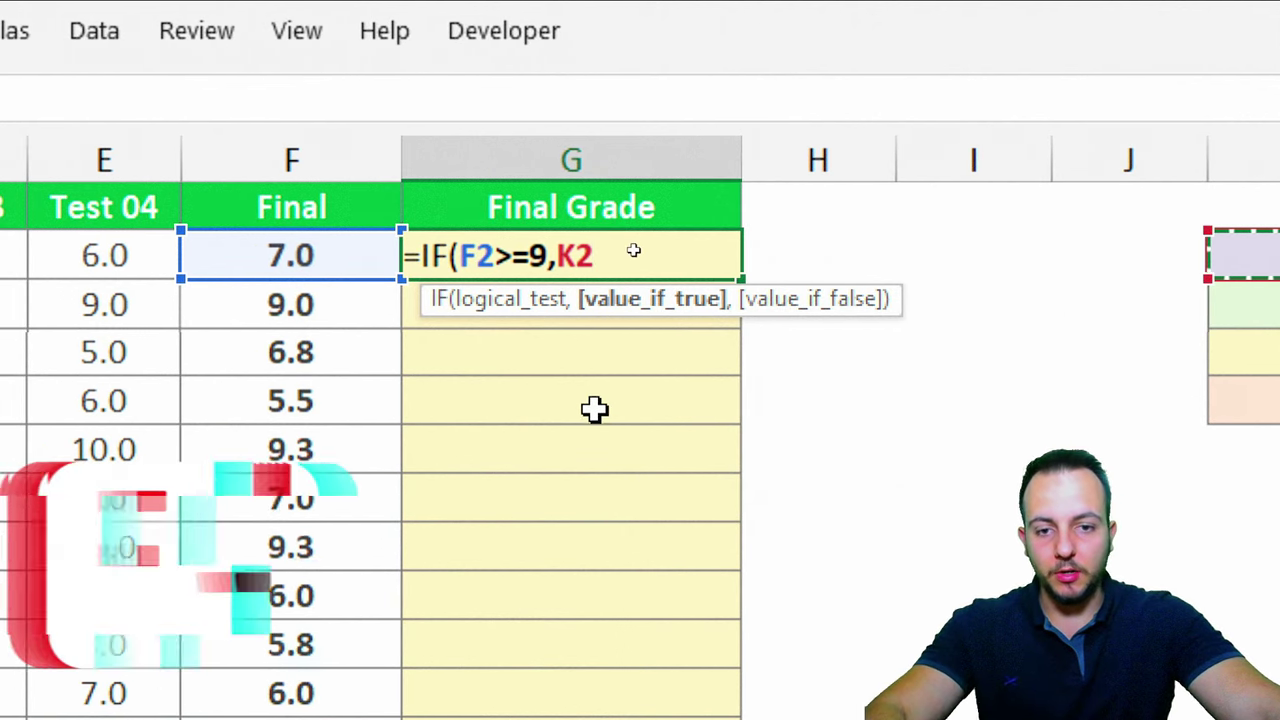
pyautogui.press('F4')
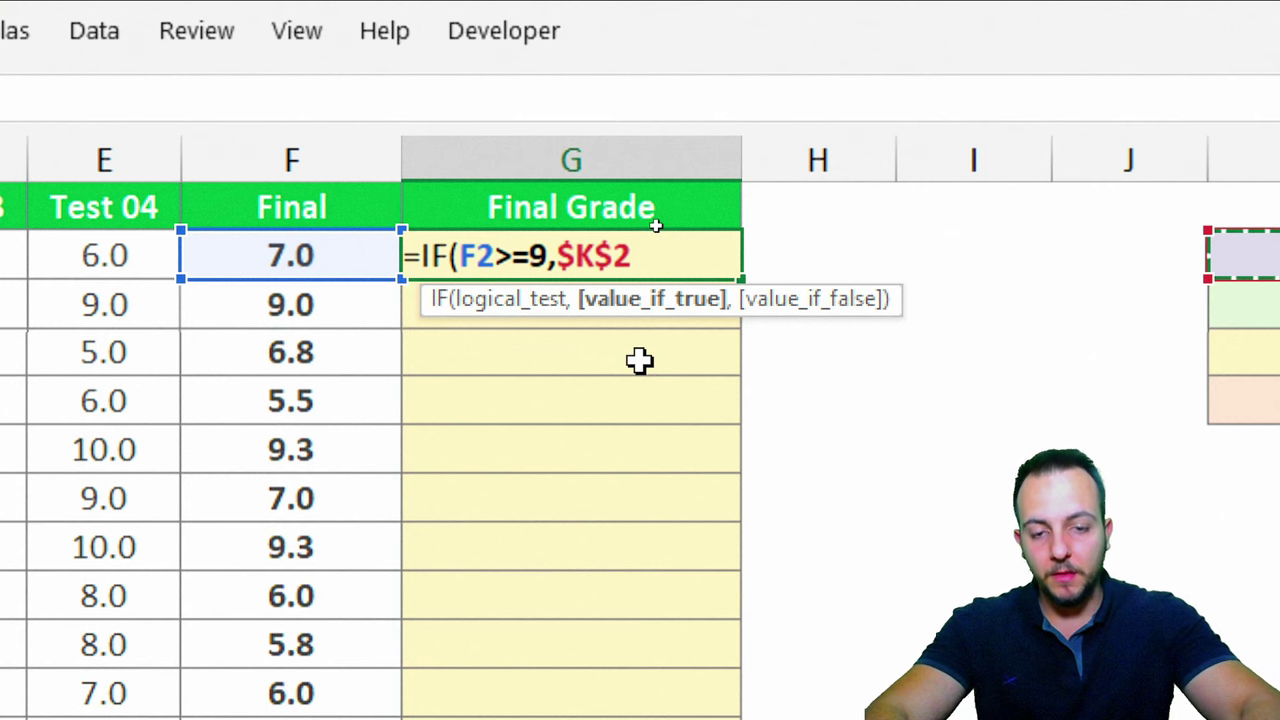
pyautogui.write(',')
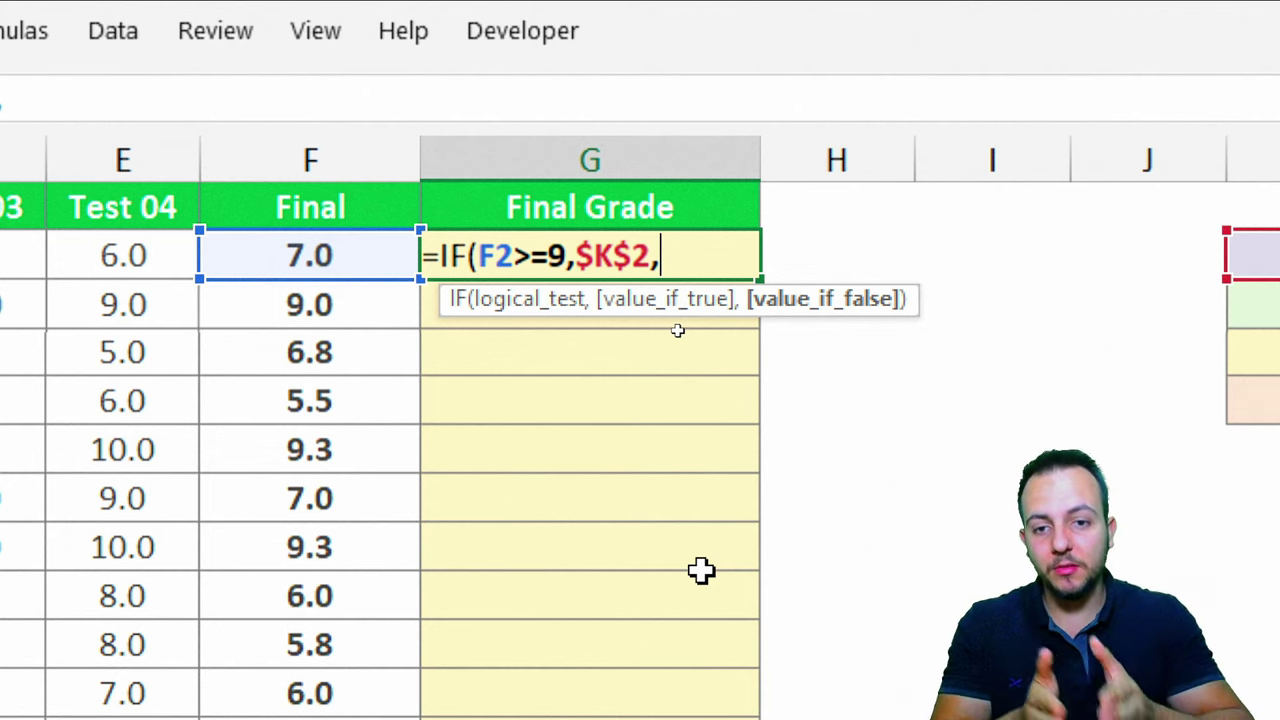
# Step: Nest IF(F2>=7,$K$3, so Finals of 7 or more return grade B
pyautogui.write('if')
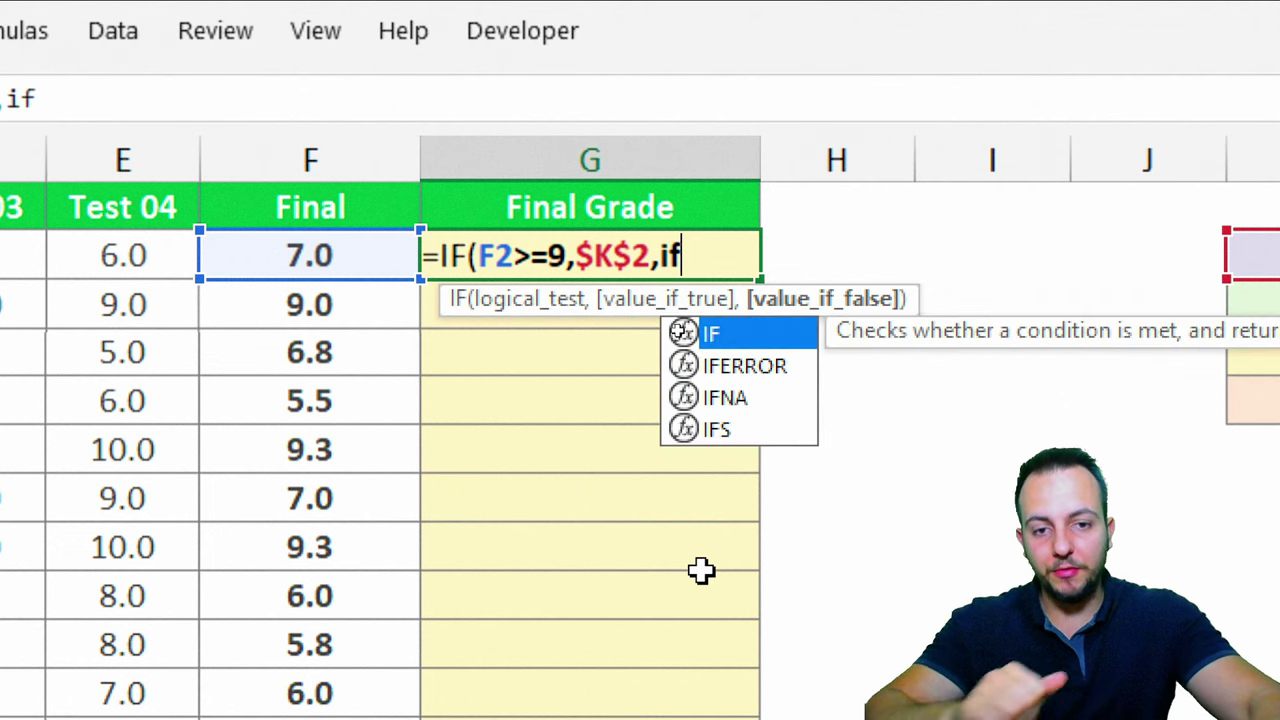
pyautogui.press('Tab')
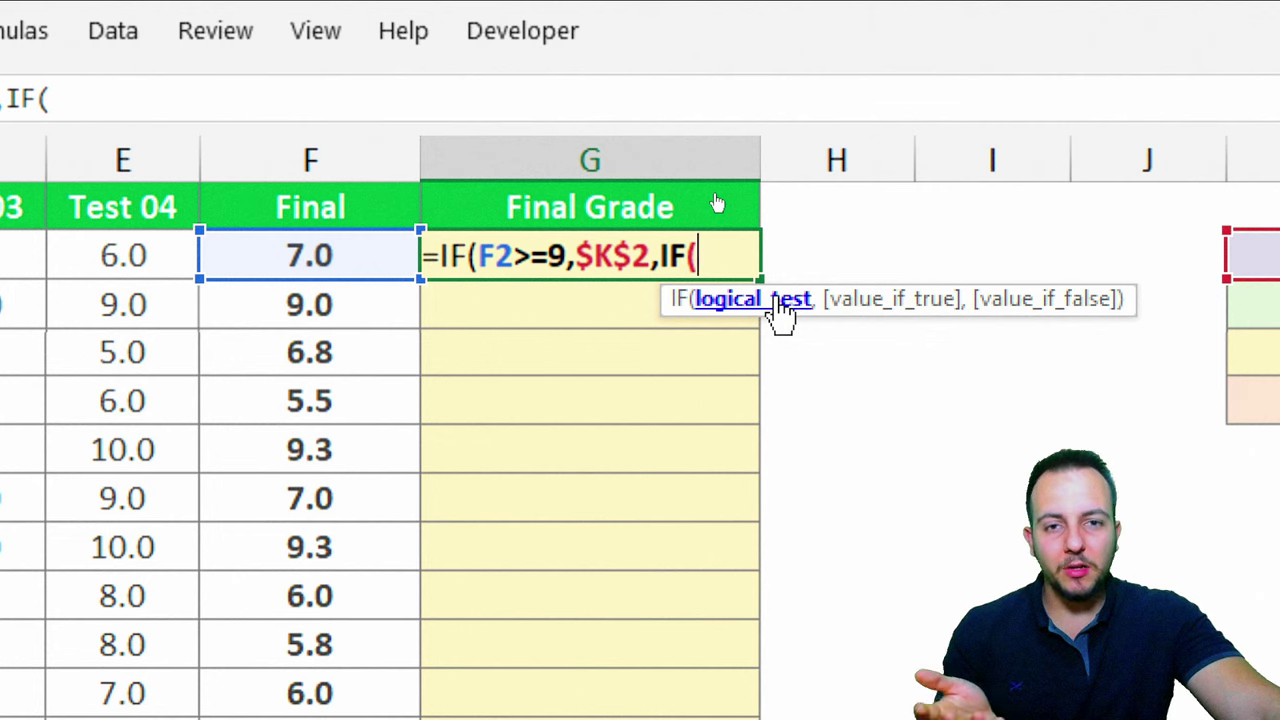
pyautogui.click(309, 256)
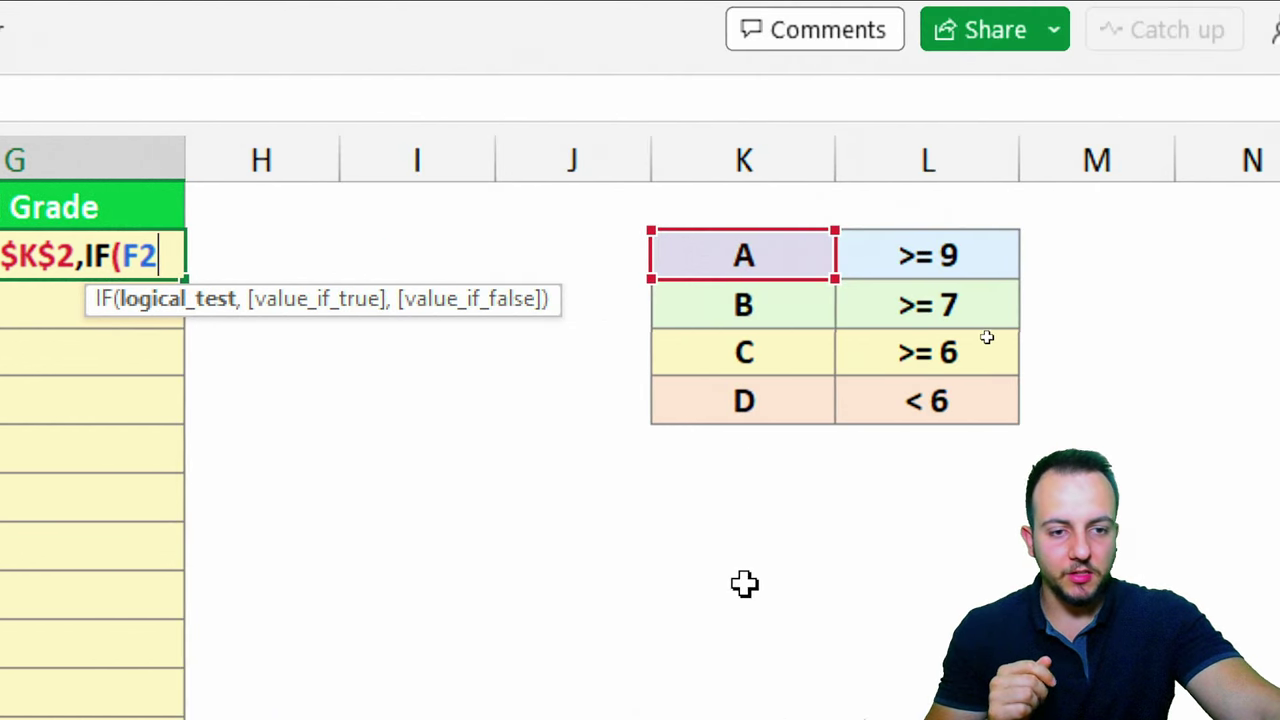
pyautogui.write('>=')
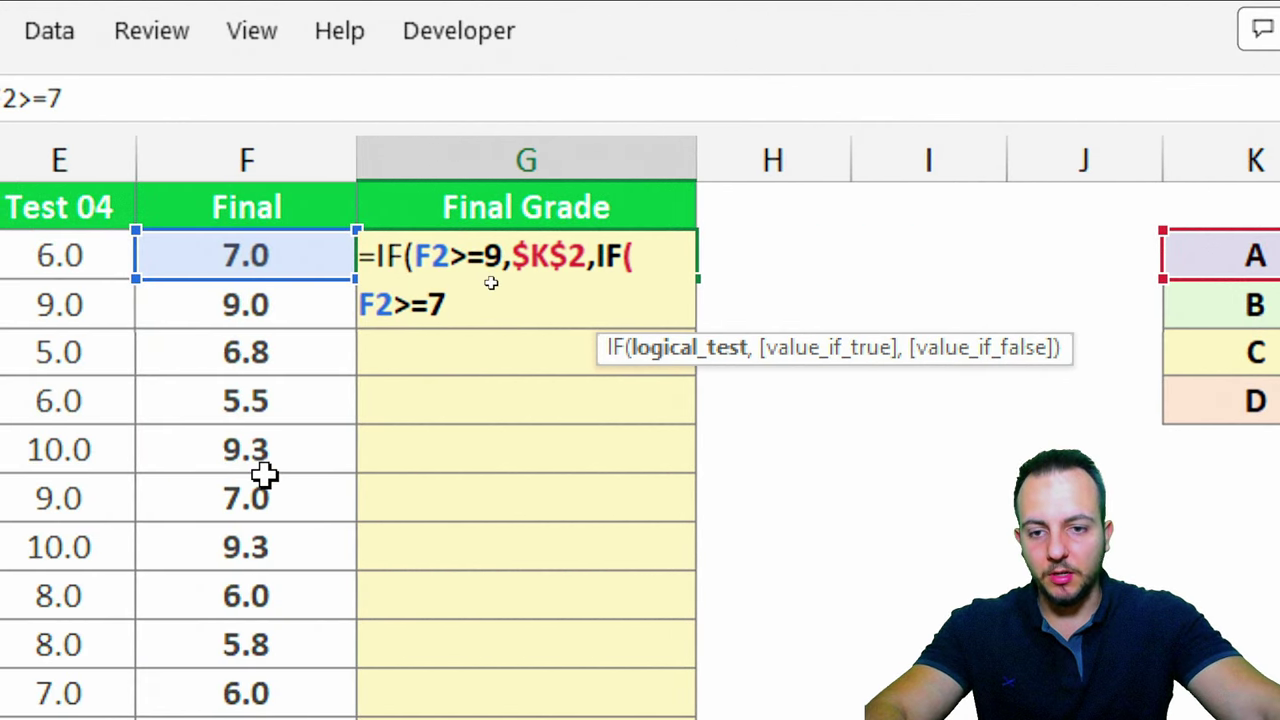
pyautogui.write('7')
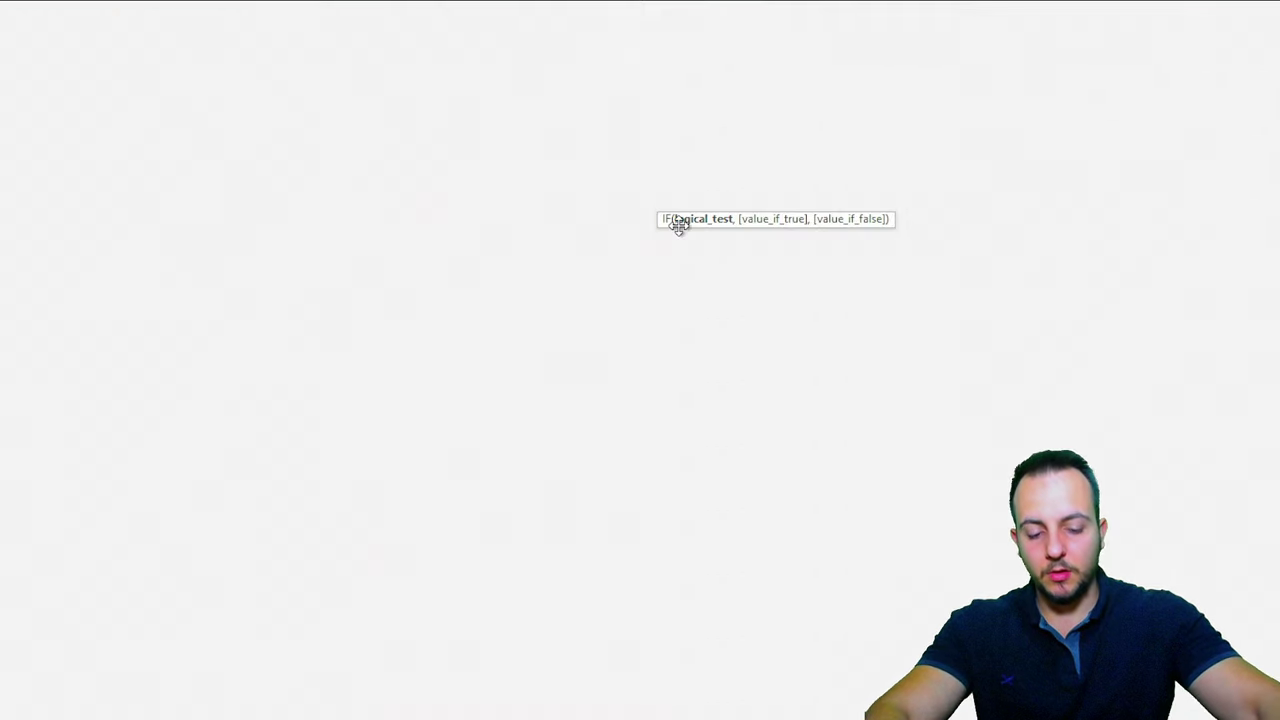
pyautogui.write(',')
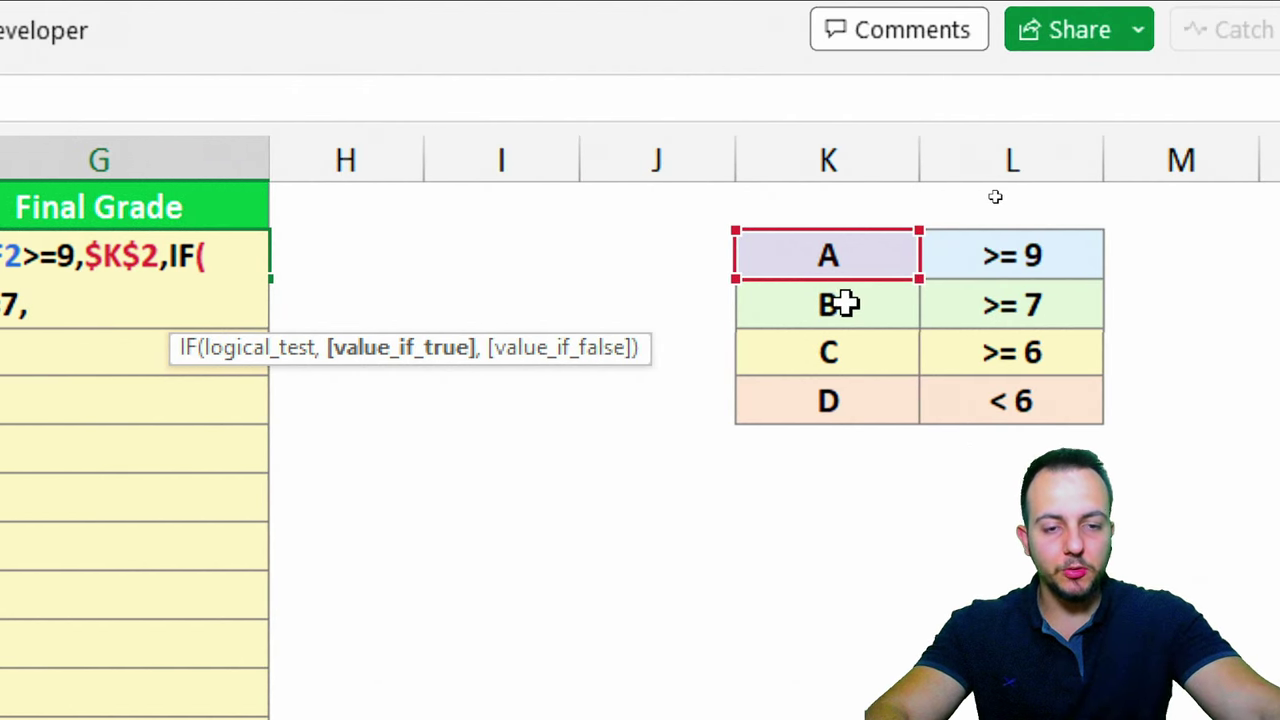
pyautogui.click(845, 300)
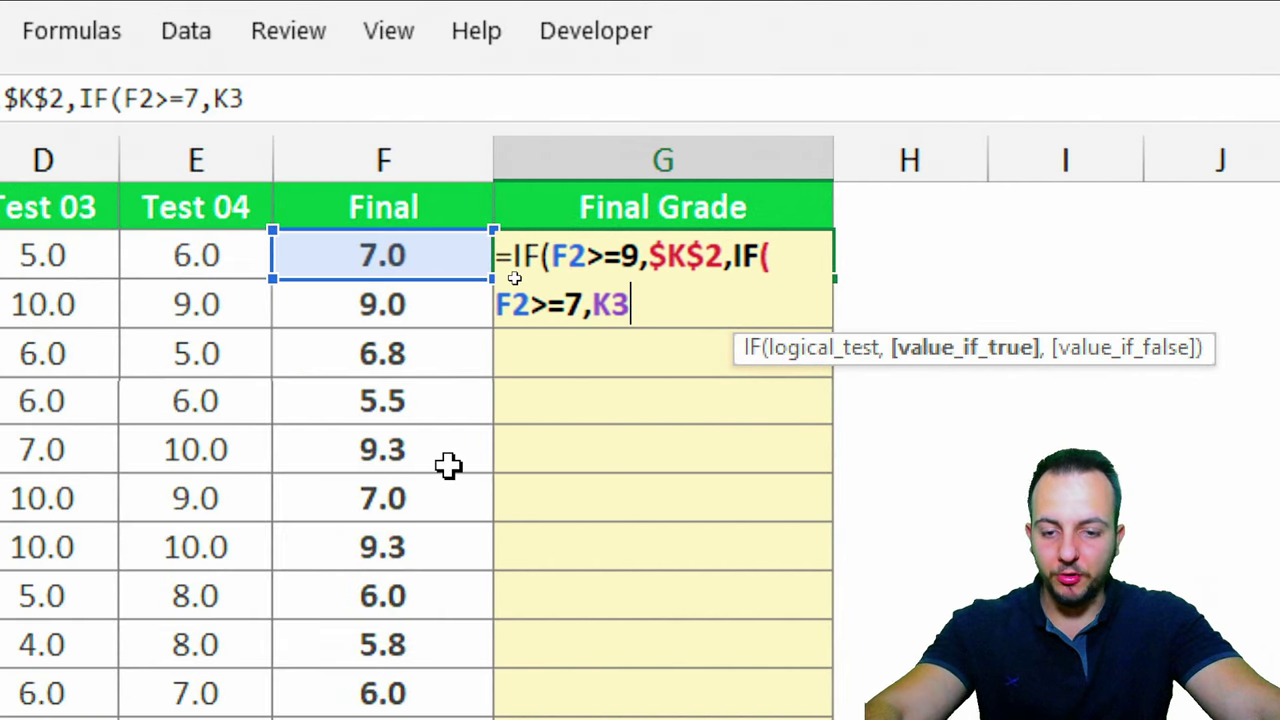
pyautogui.press('F4')
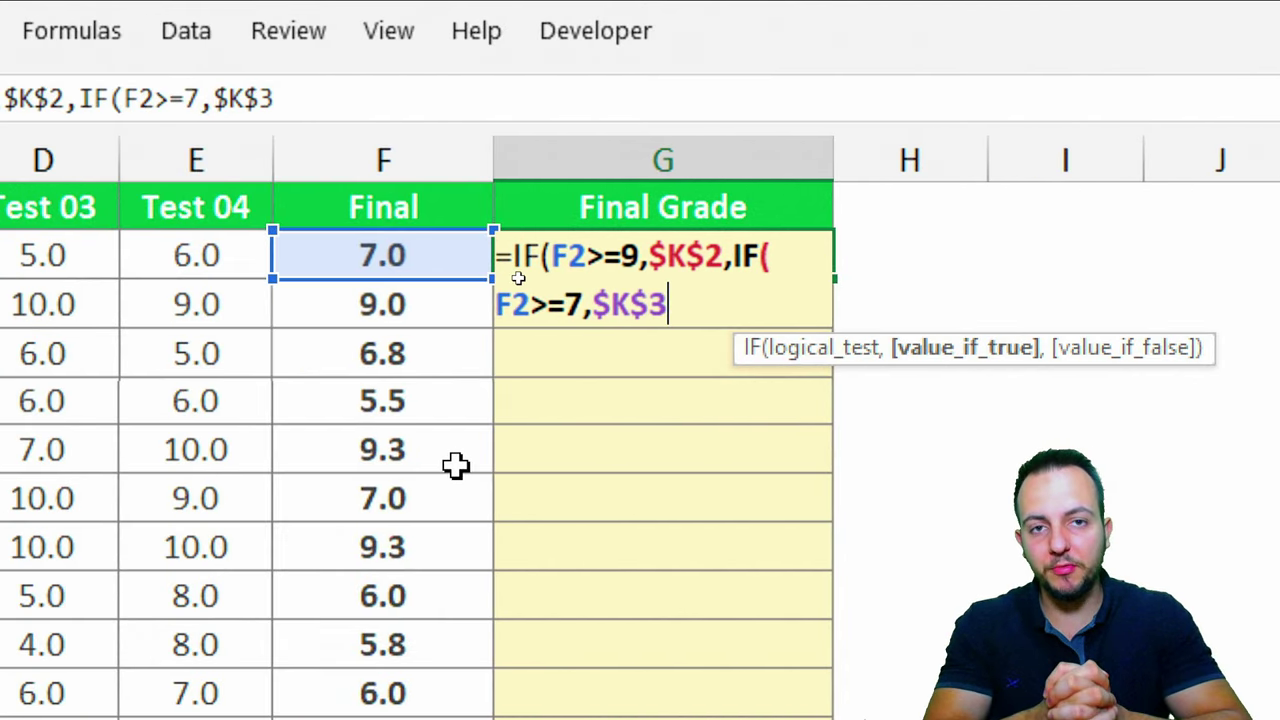
pyautogui.write(',')
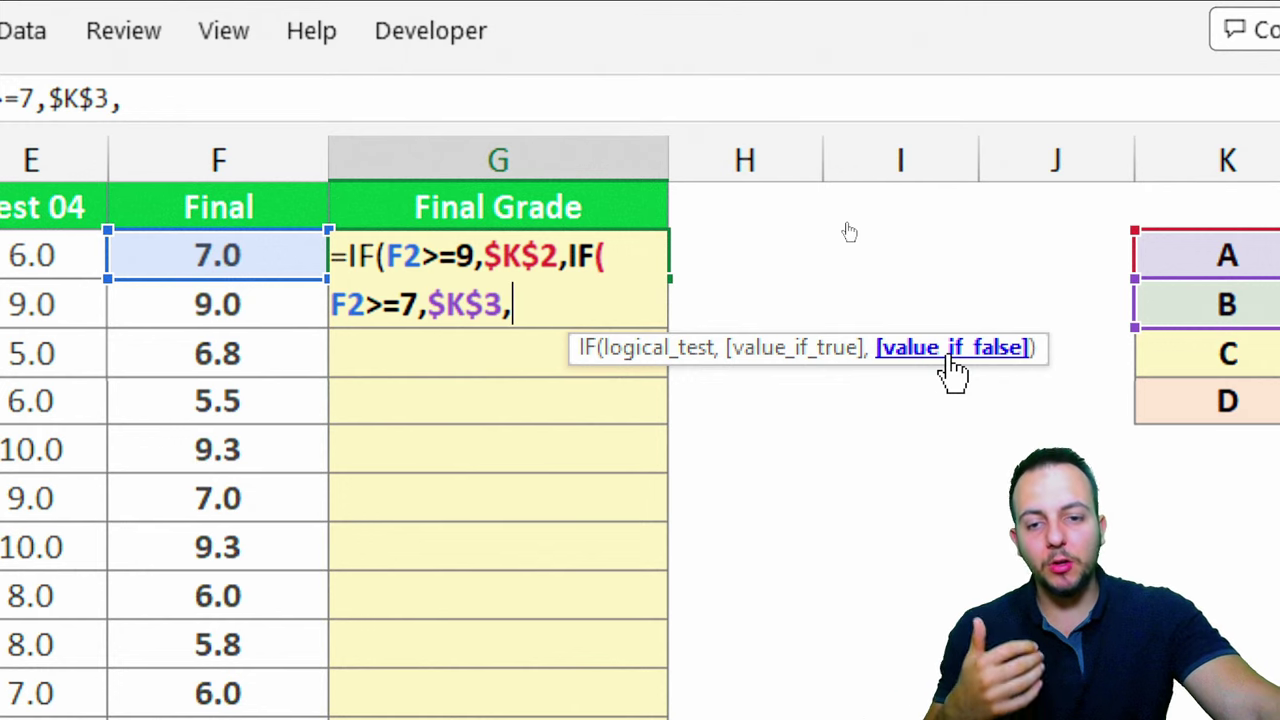
# Step: Add a third IF(F2>=6,$K$4, returning grade C for Finals of 6 or more
pyautogui.write('if')
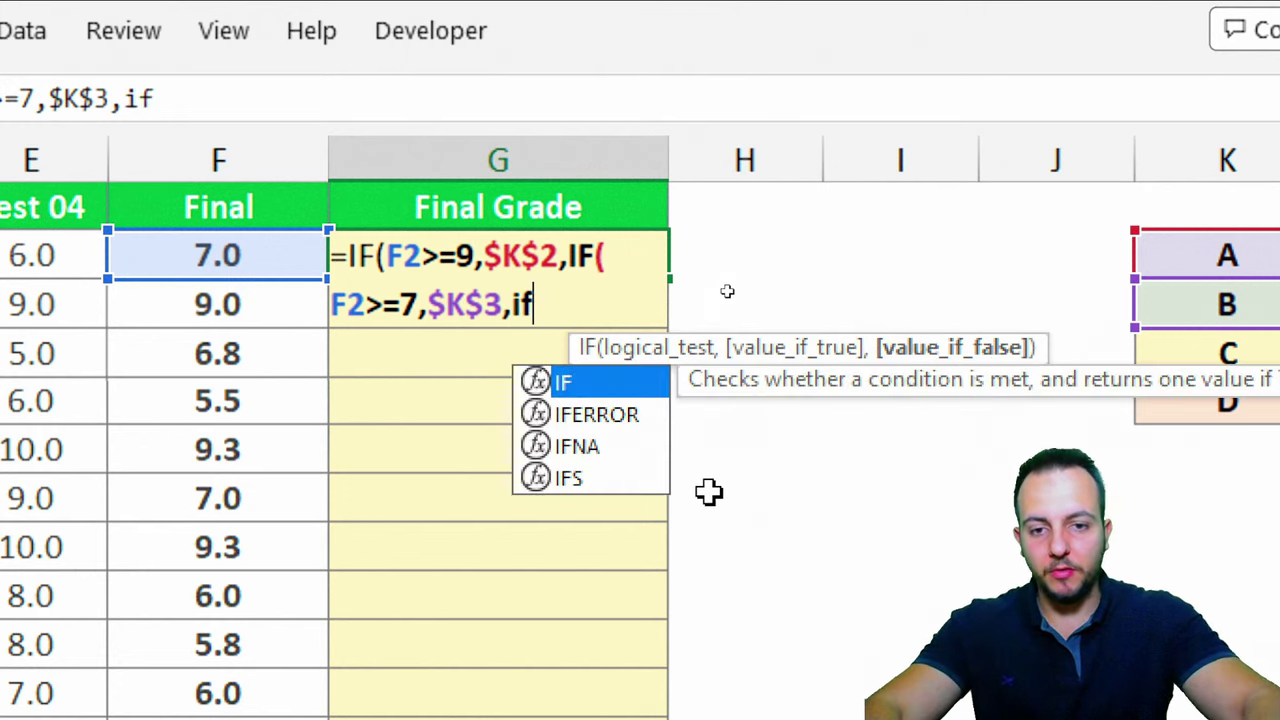
pyautogui.doubleClick(586, 384)
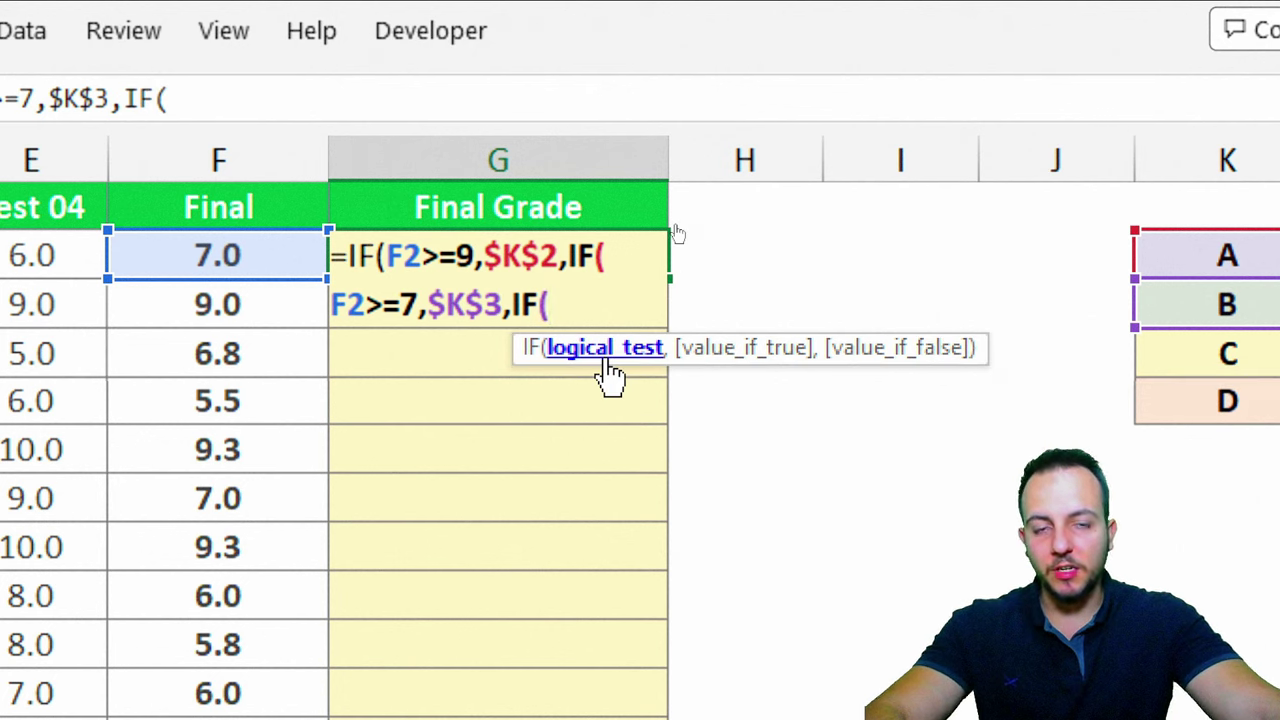
pyautogui.click(234, 250)
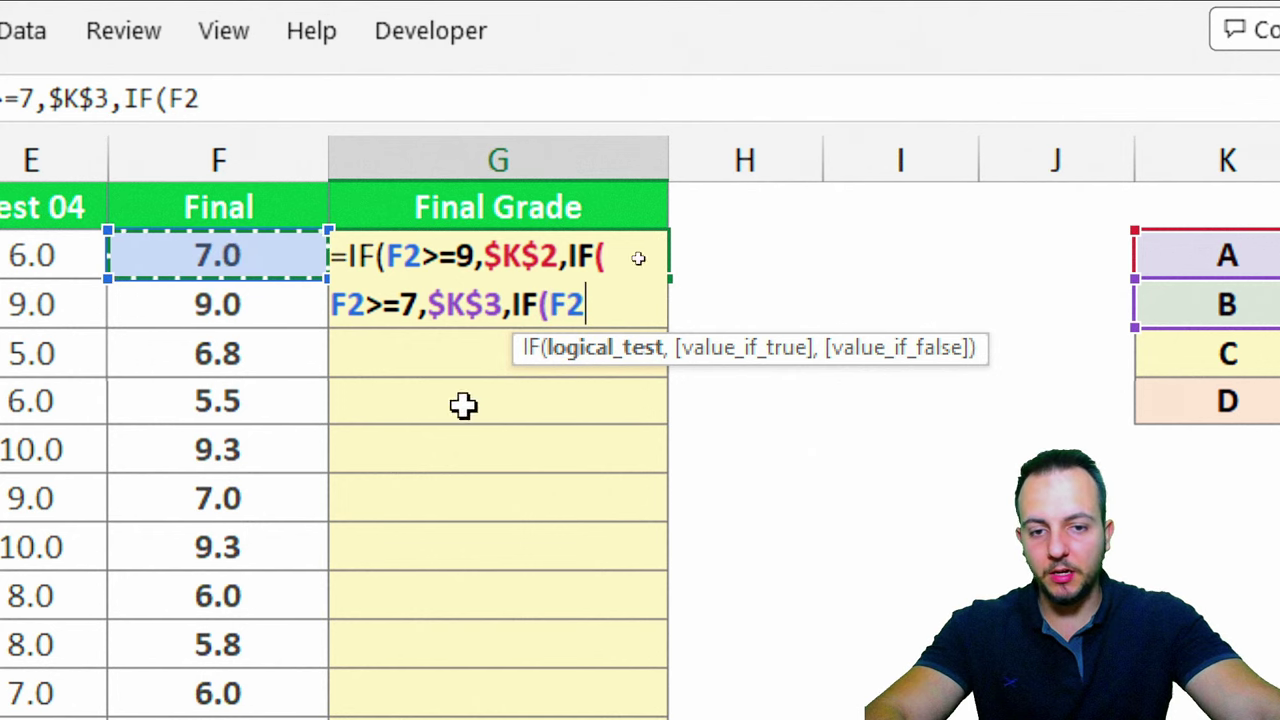
pyautogui.write('>=')
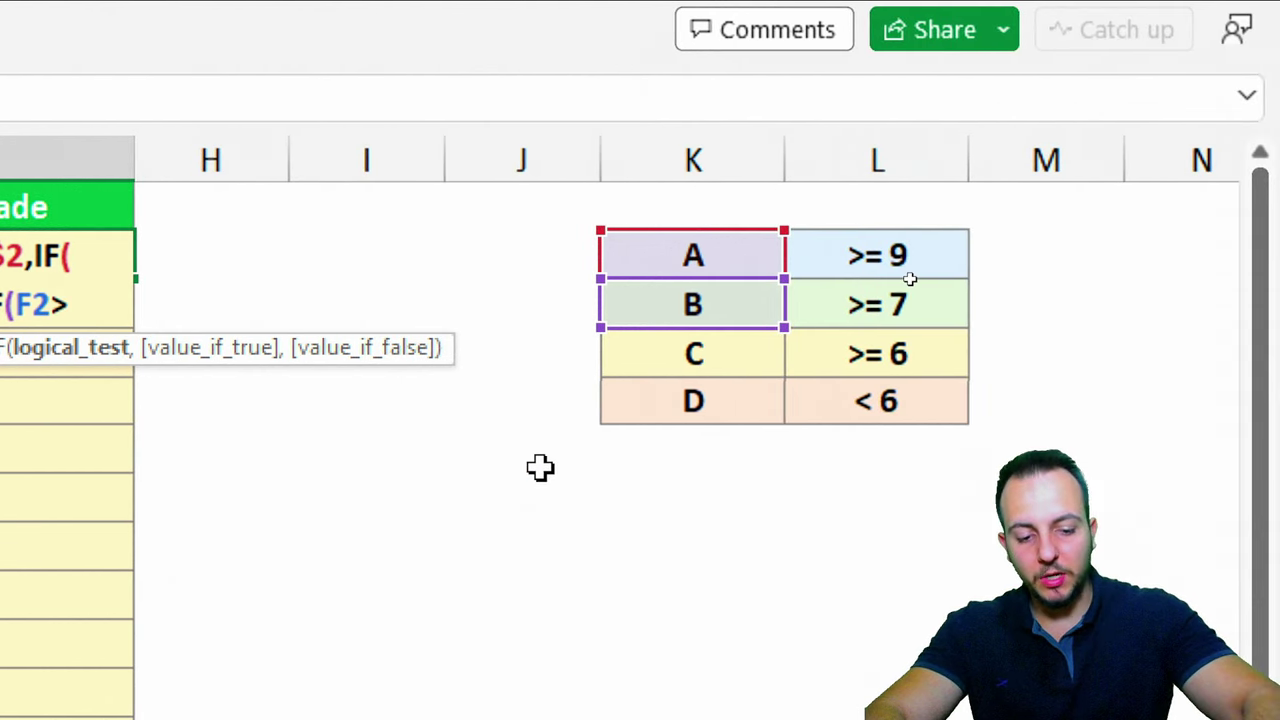
pyautogui.write('6')
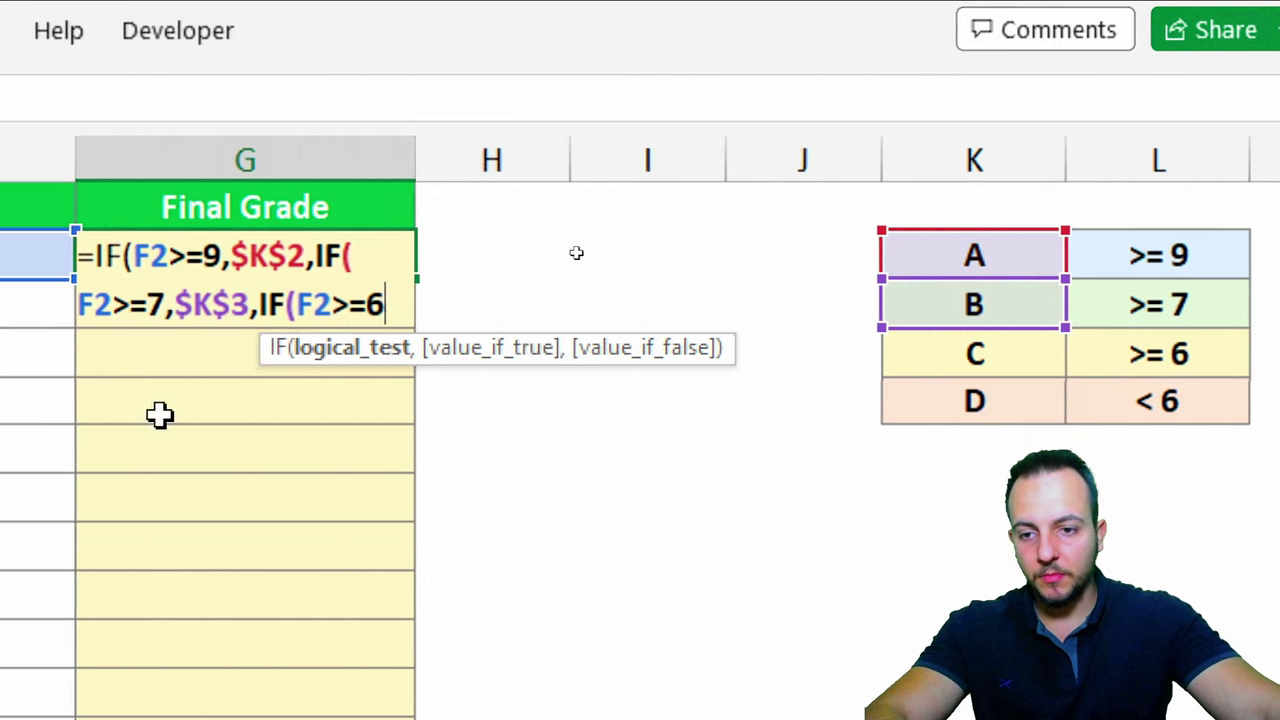
pyautogui.write(',')
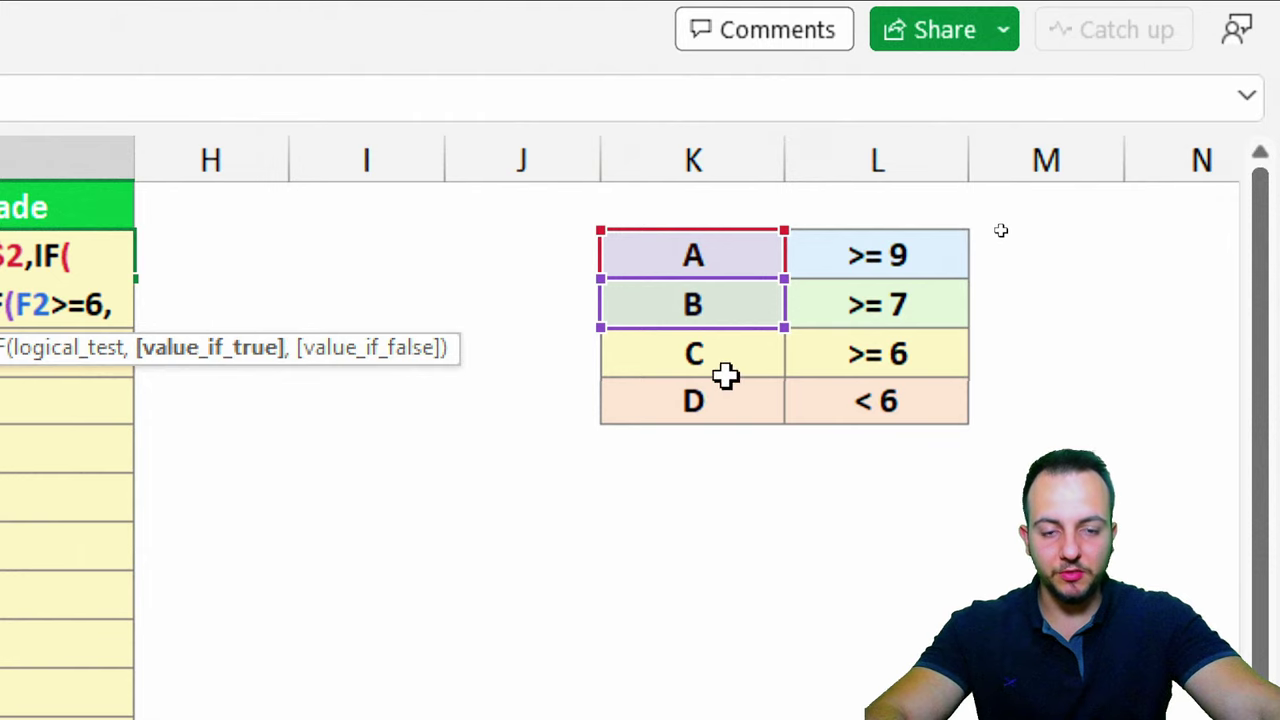
pyautogui.click(700, 356)
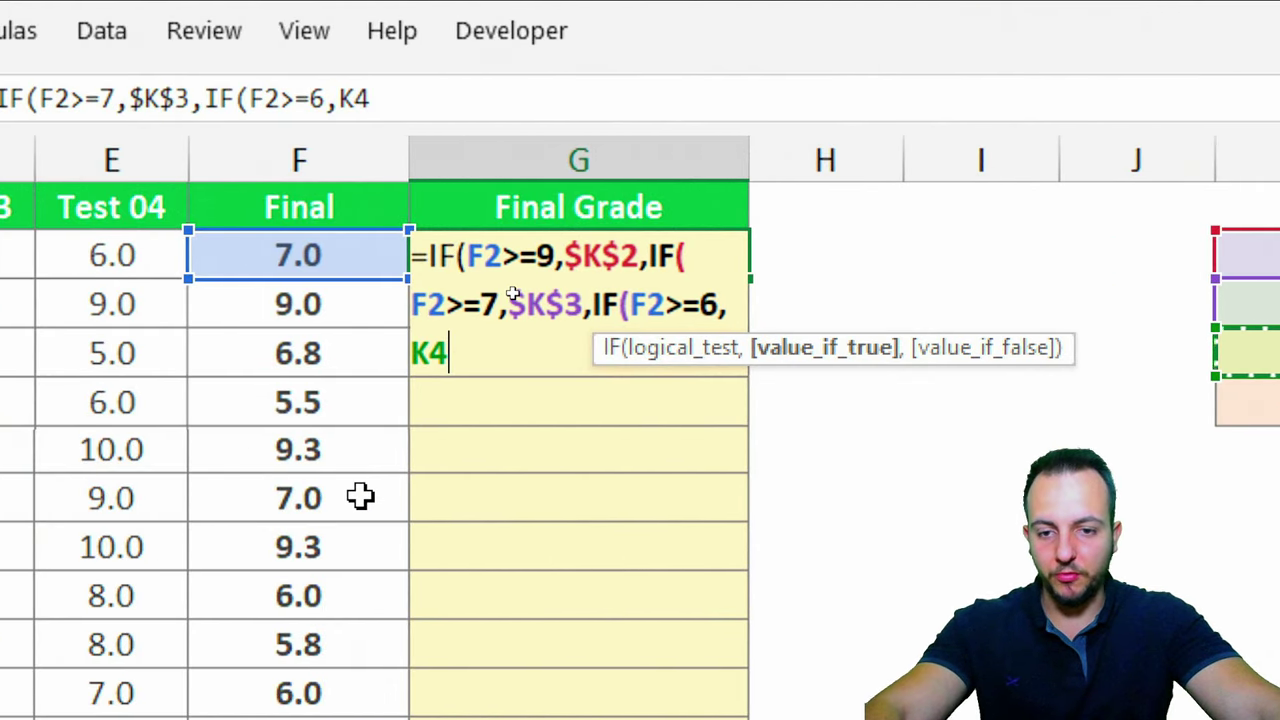
pyautogui.press('F4')
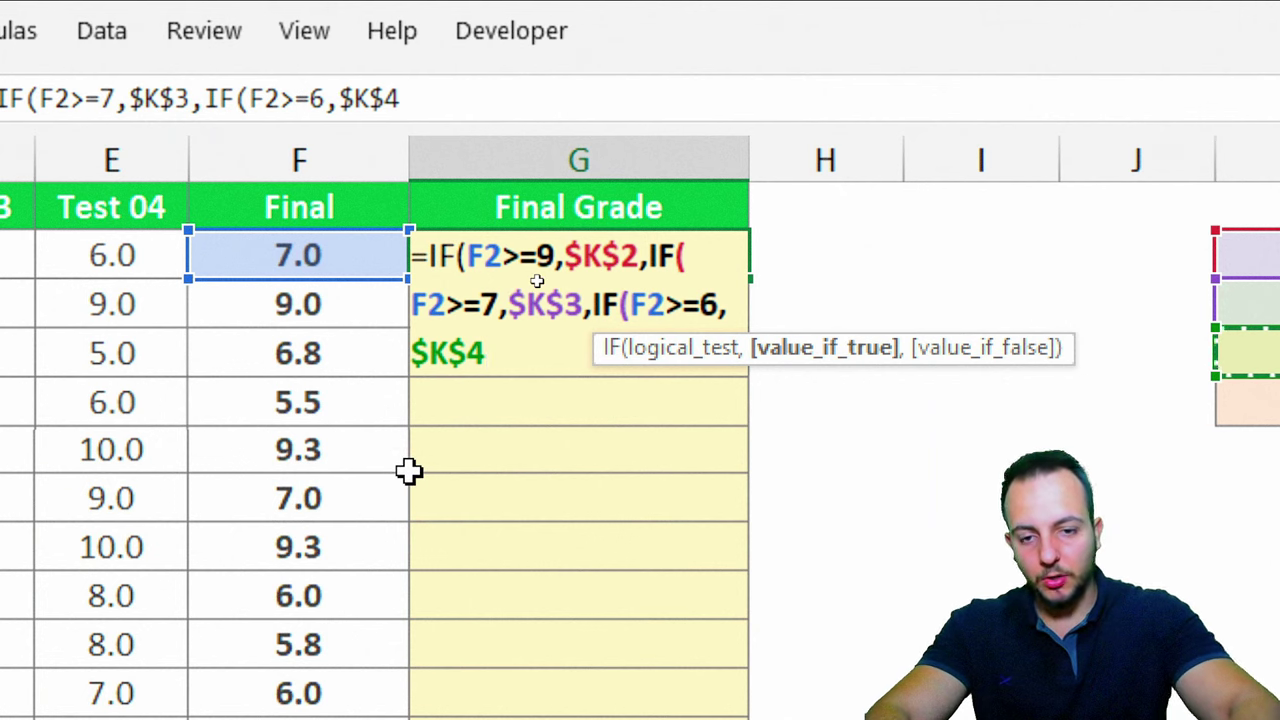
pyautogui.write(',')
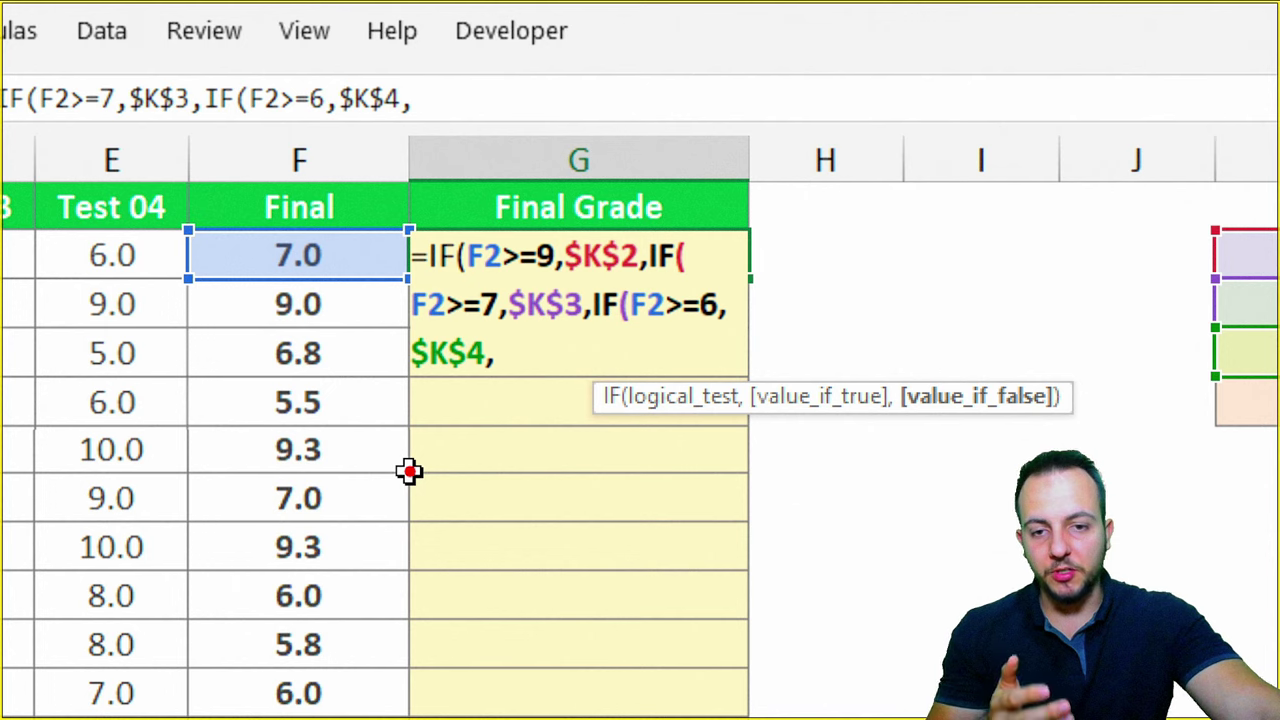
# Step: Mark up the formula's conditions with pen strokes while explaining, then clear them
pyautogui.moveTo(454, 266)
pyautogui.mouseDown()
pyautogui.moveTo(545, 234)
pyautogui.moveTo(554, 266)
pyautogui.mouseUp()
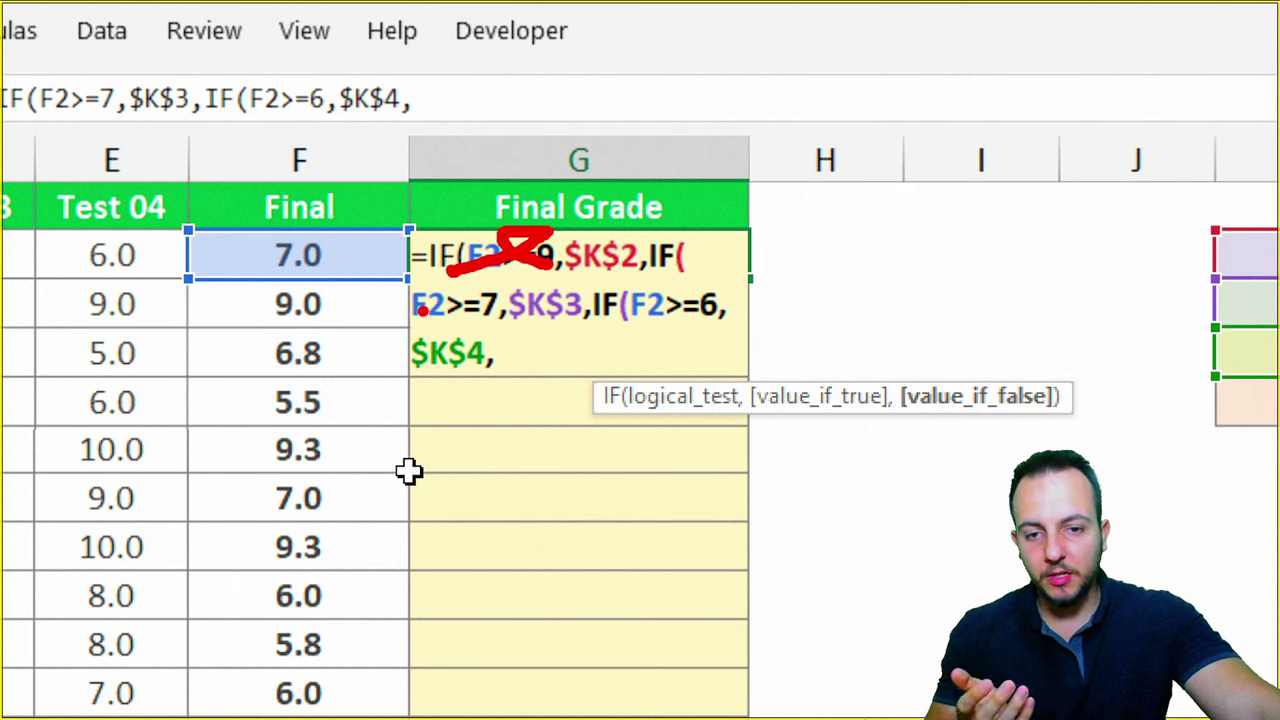
pyautogui.moveTo(423, 311); pyautogui.dragTo(381, 279)
pyautogui.moveTo(545, 312)
pyautogui.mouseDown()
pyautogui.moveTo(470, 290)
pyautogui.moveTo(368, 372)
pyautogui.mouseUp()
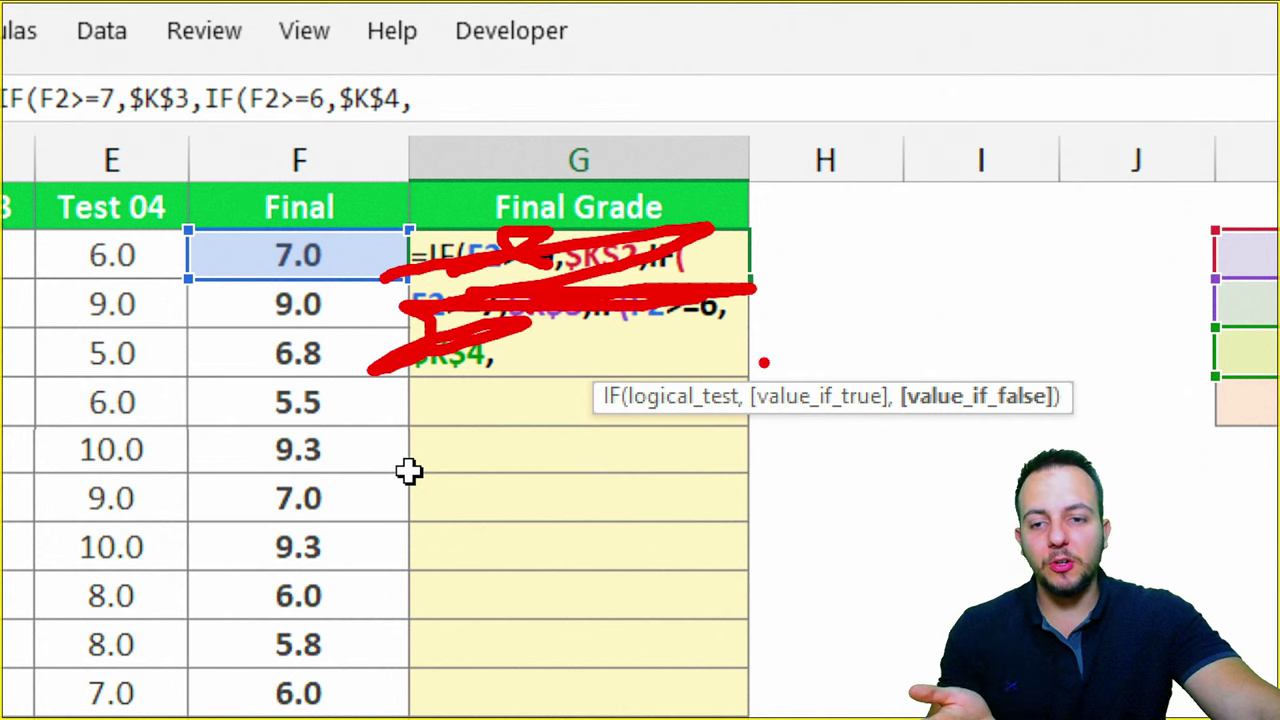
pyautogui.press('Escape')
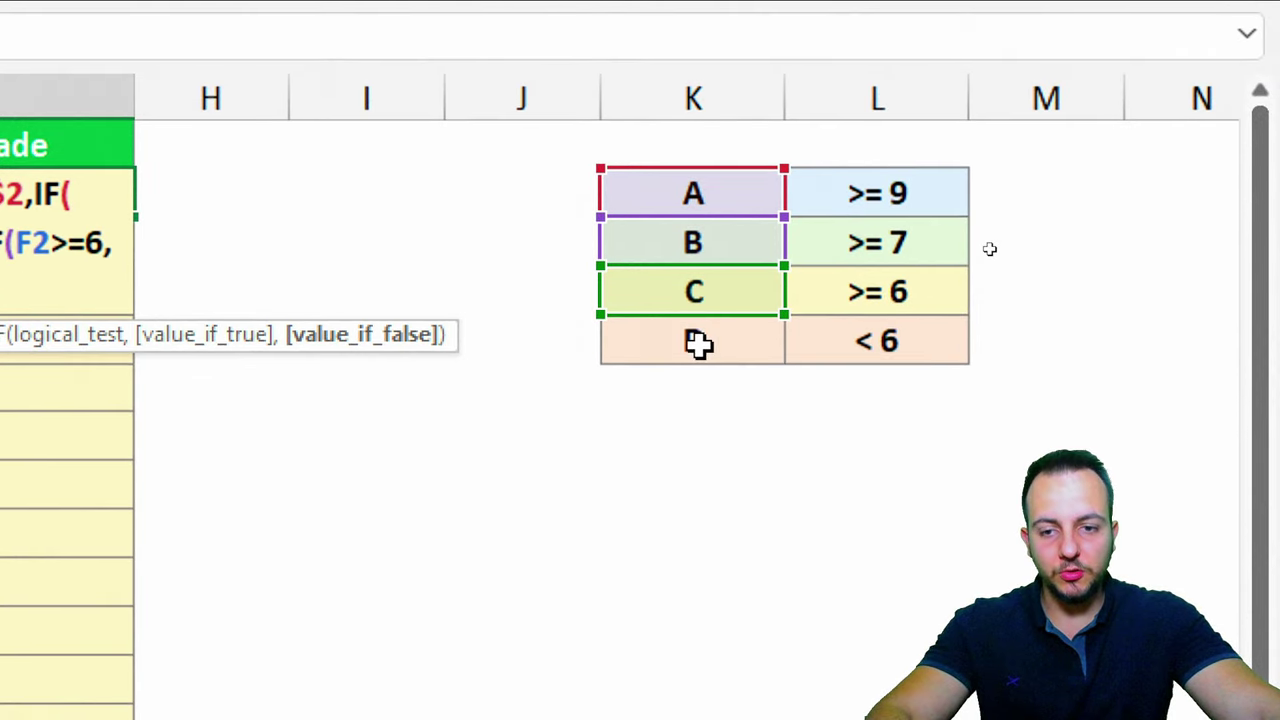
# Step: Close the formula with $K$5 as the D fallback and ))), so G2 shows B
pyautogui.click(698, 343)
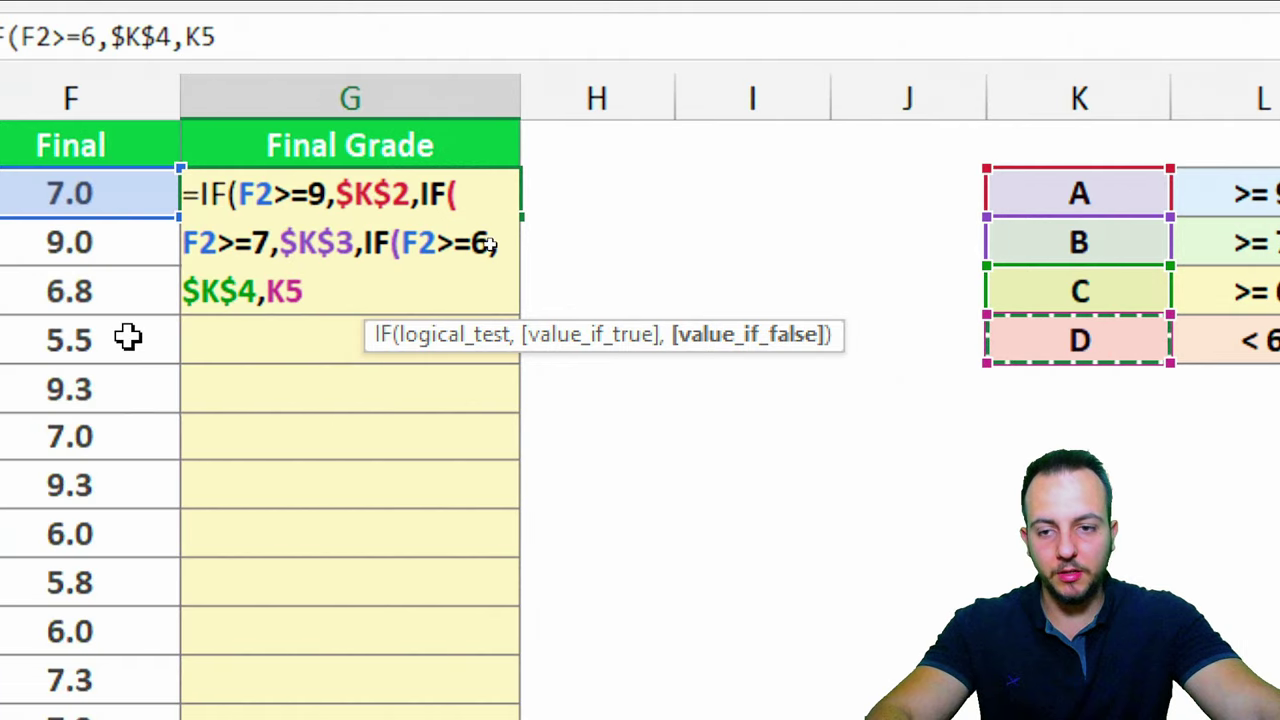
pyautogui.press('F4')
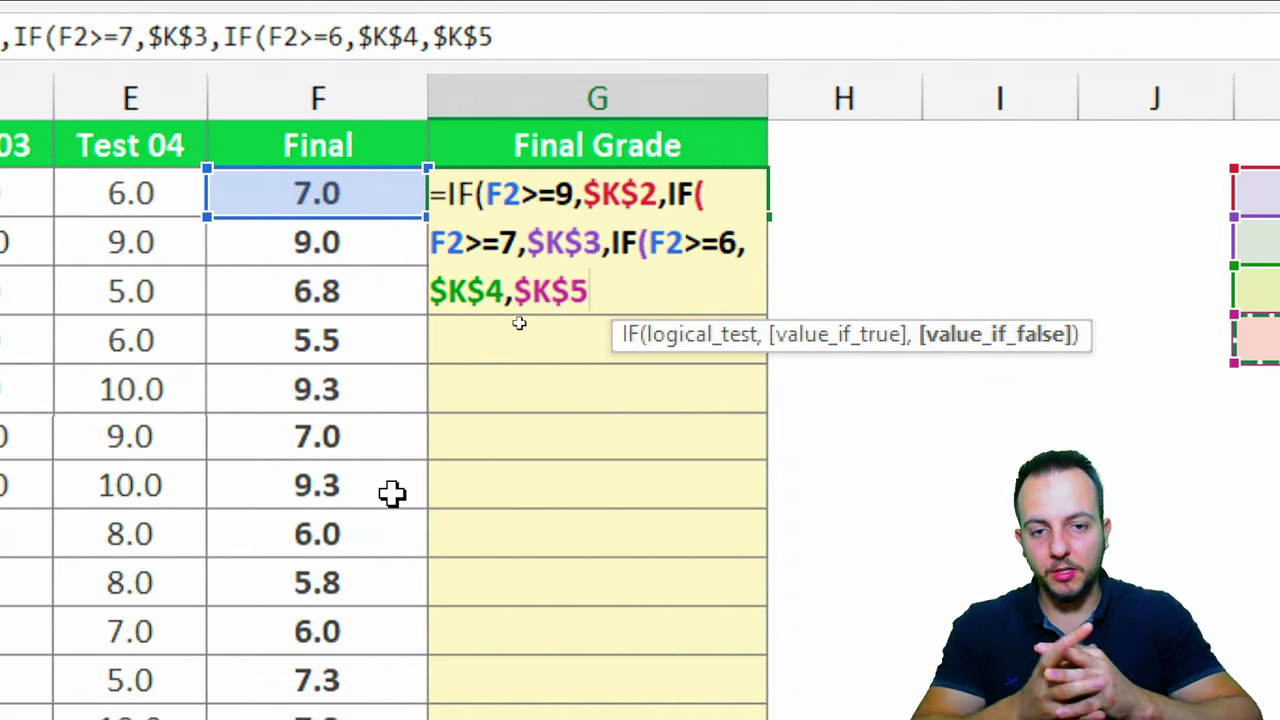
pyautogui.write(')')
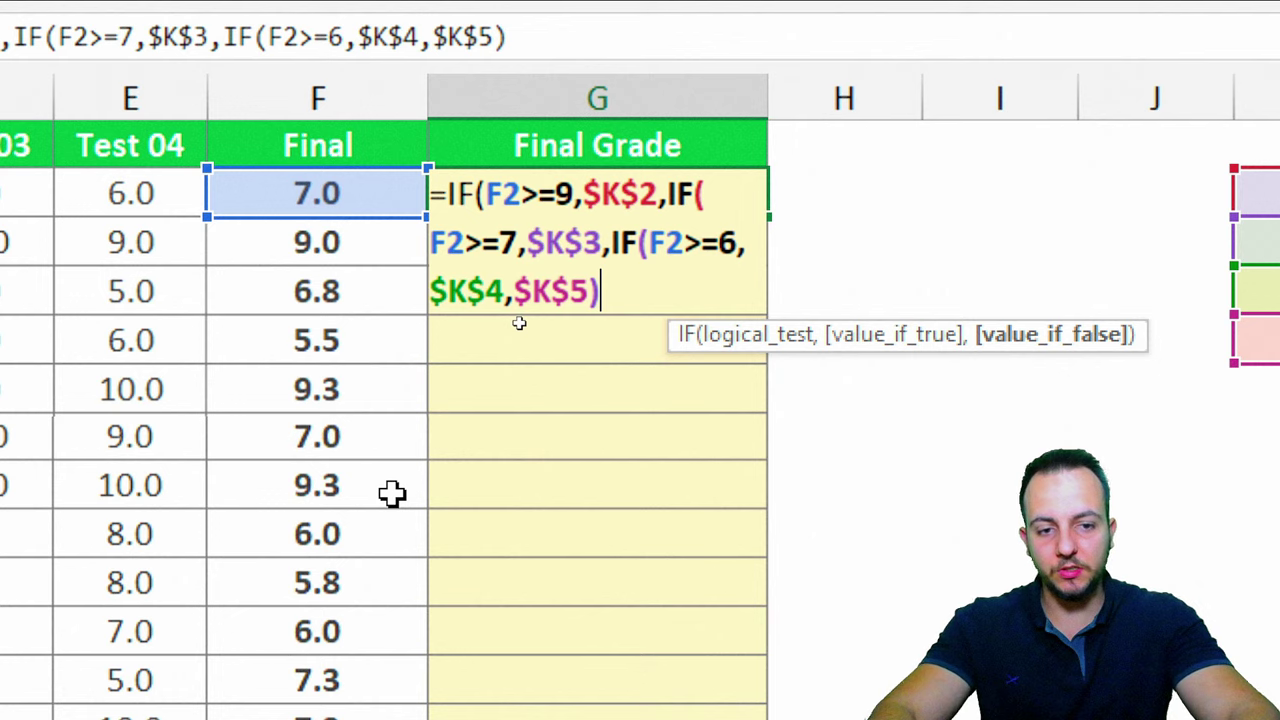
pyautogui.write('))')
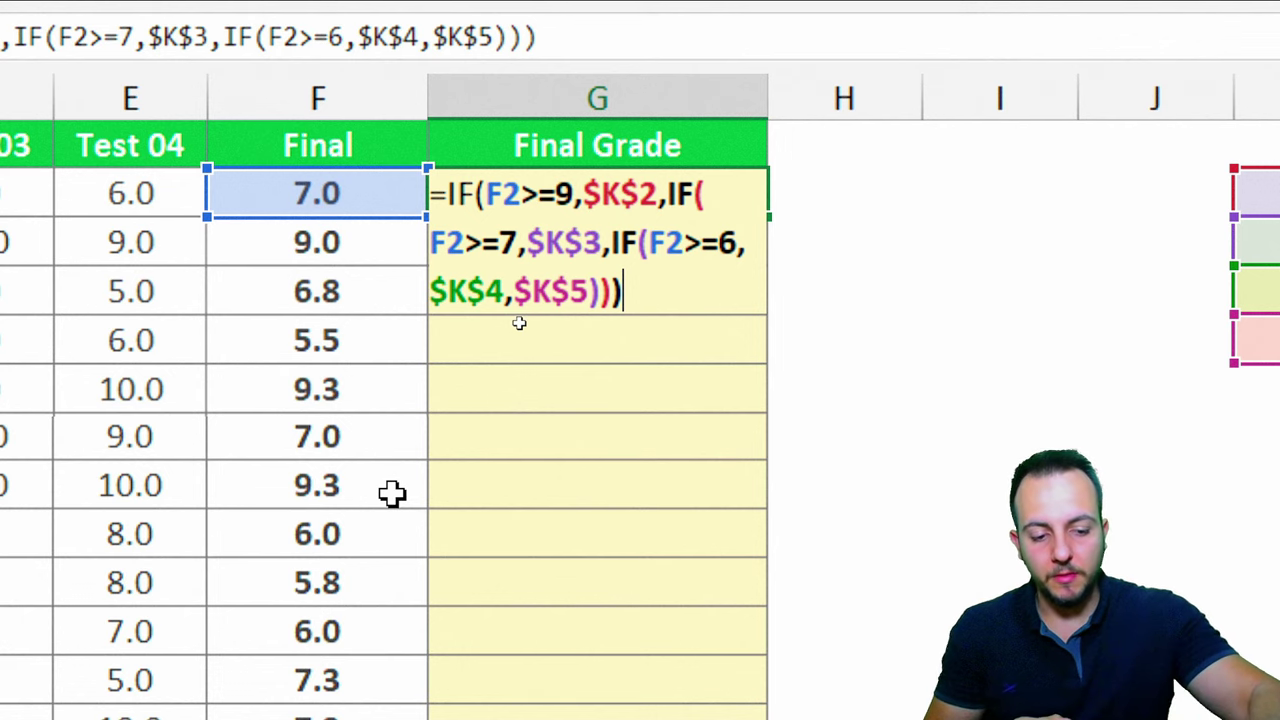
pyautogui.press('Return')
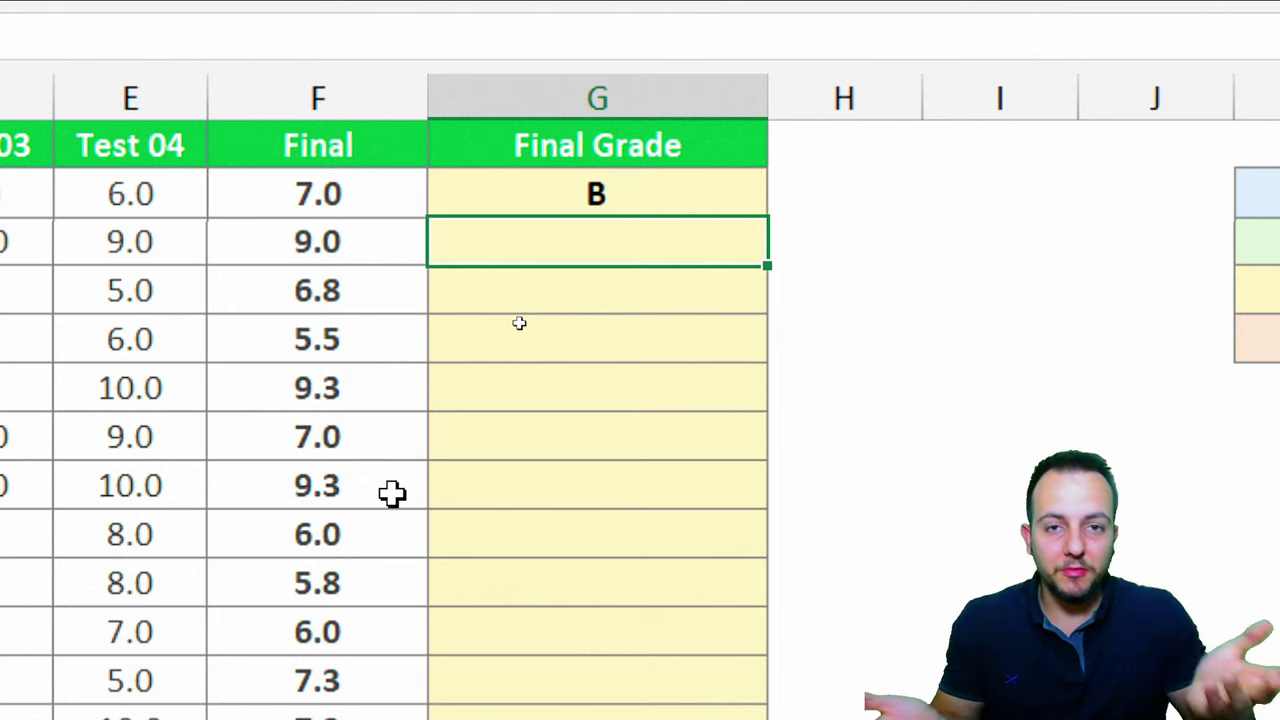
# Step: Copy the G2 formula down column G and highlight the resulting grades
pyautogui.click(700, 190)
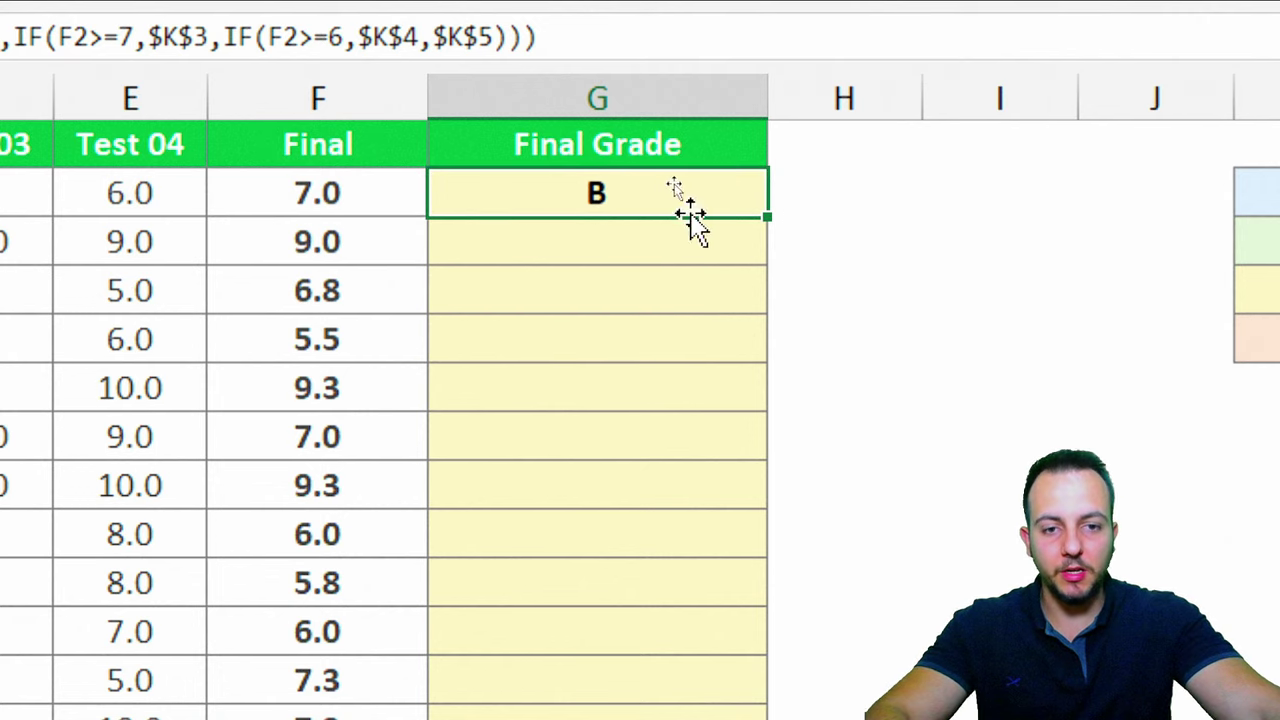
pyautogui.doubleClick(765, 217)
pyautogui.moveTo(666, 206); pyautogui.dragTo(678, 719)
pyautogui.moveTo(678, 645); pyautogui.dragTo(654, 634)
# Step: Check the formulas in G9 and G2 and the average behind the Final mark
pyautogui.click(663, 383)
pyautogui.hotkey('shift', 'space')
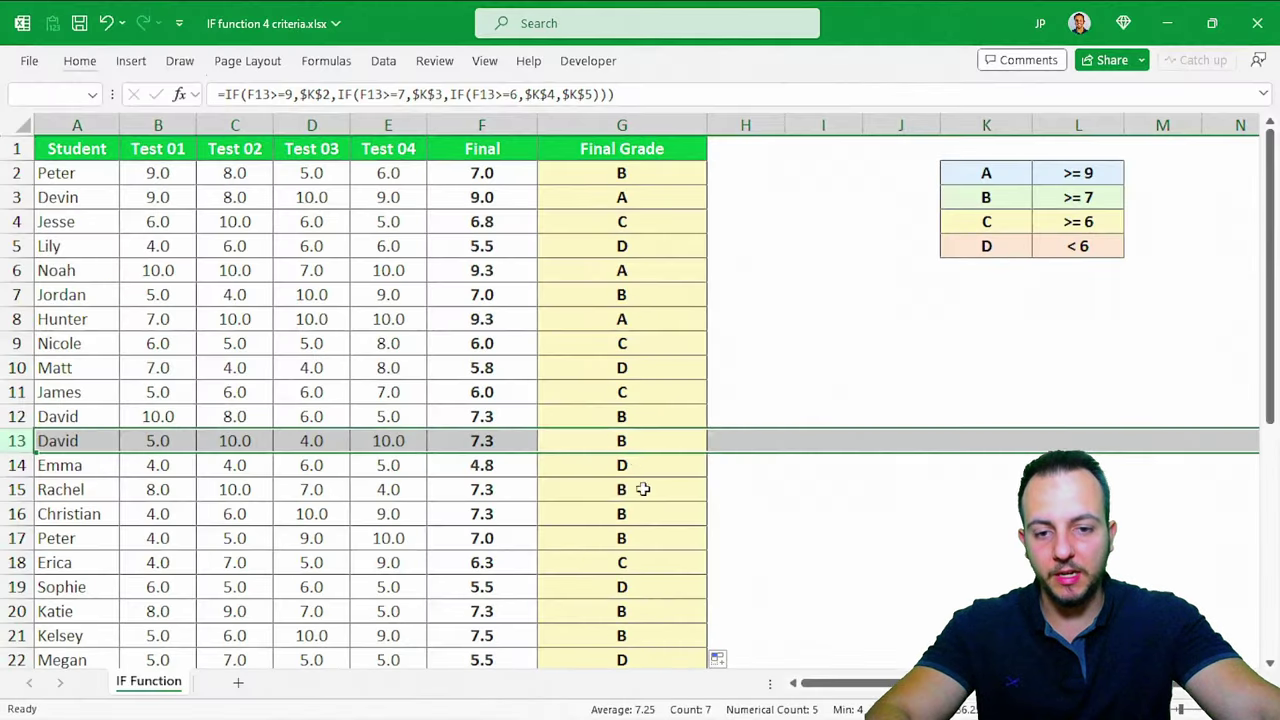
pyautogui.click(614, 336)
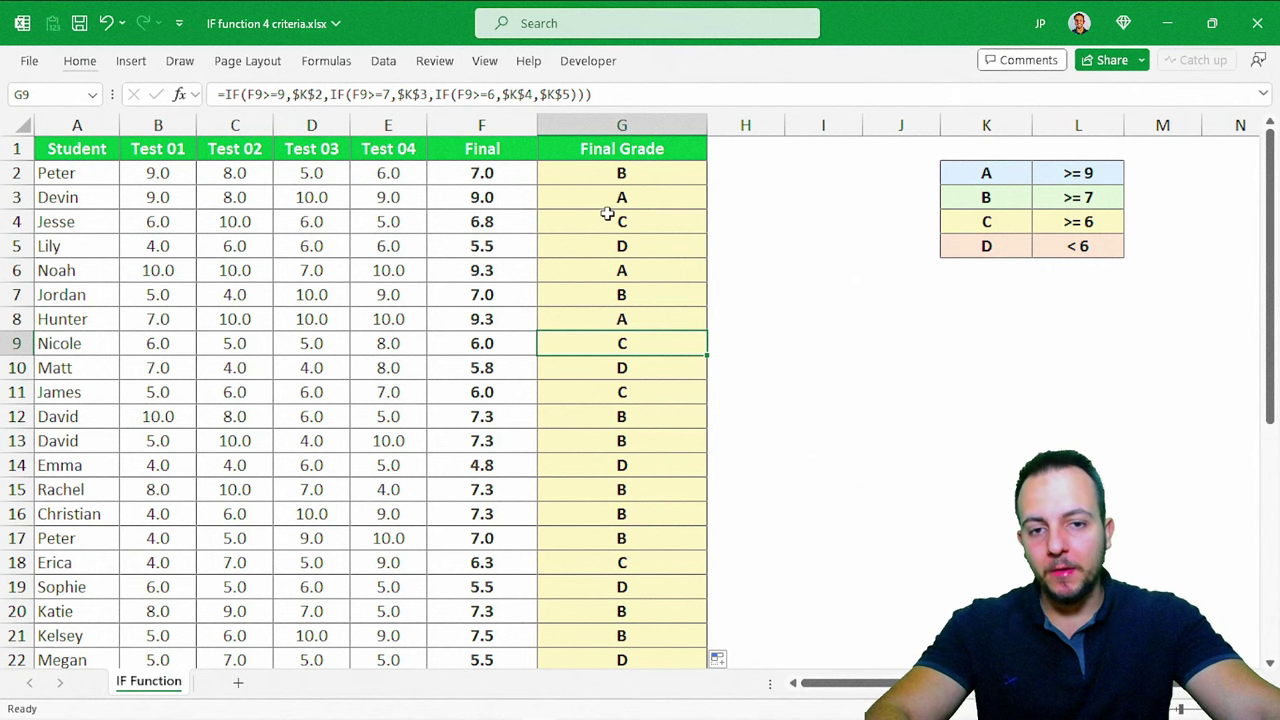
pyautogui.click(614, 174)
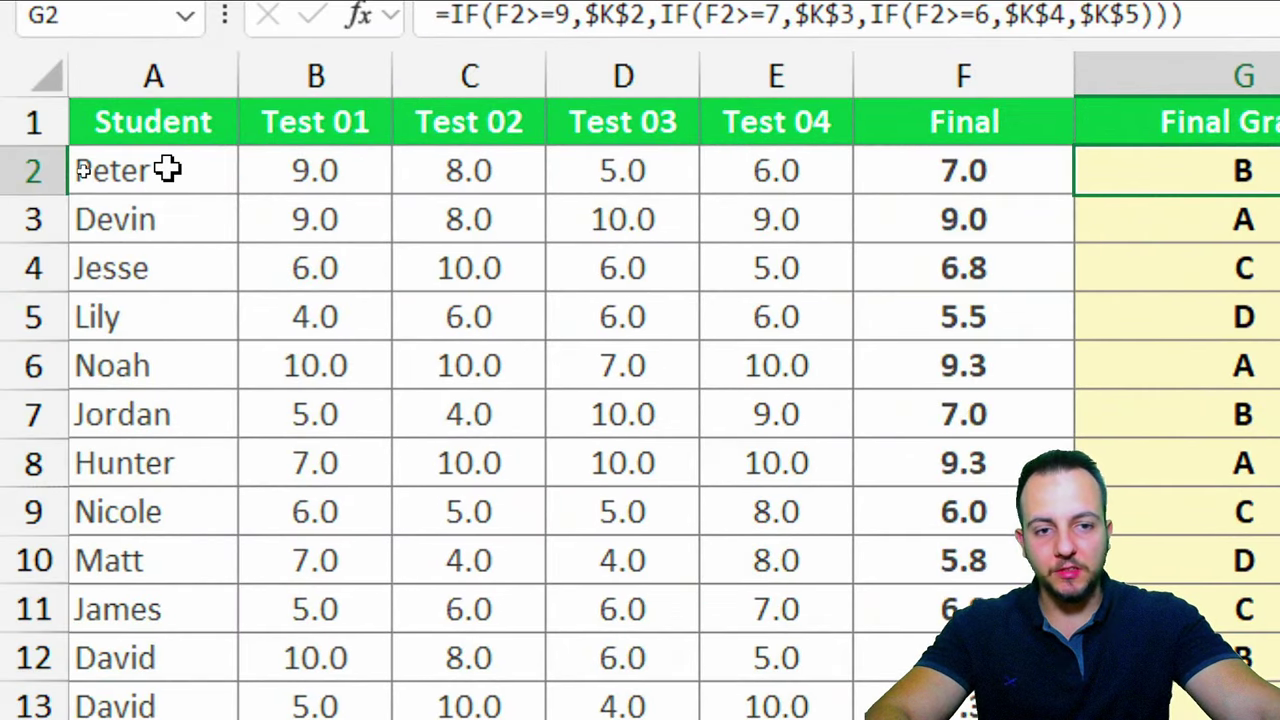
pyautogui.moveTo(165, 171); pyautogui.dragTo(625, 171)
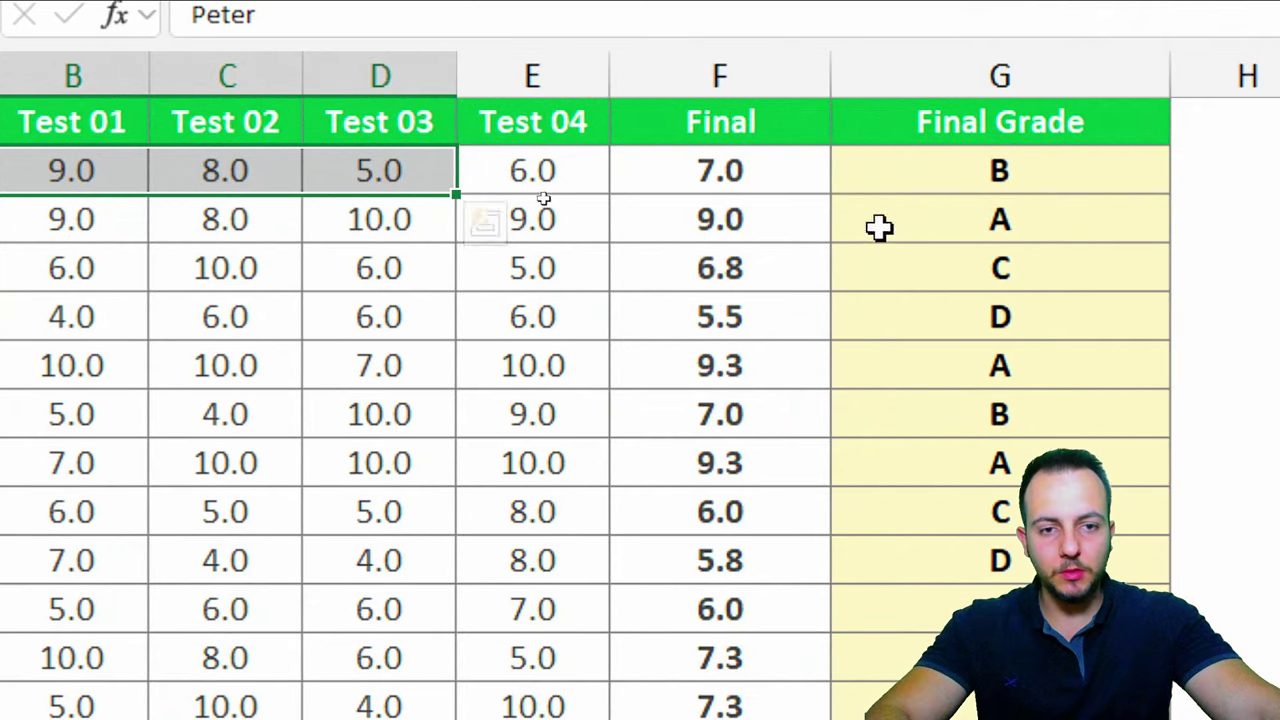
pyautogui.click(614, 168)
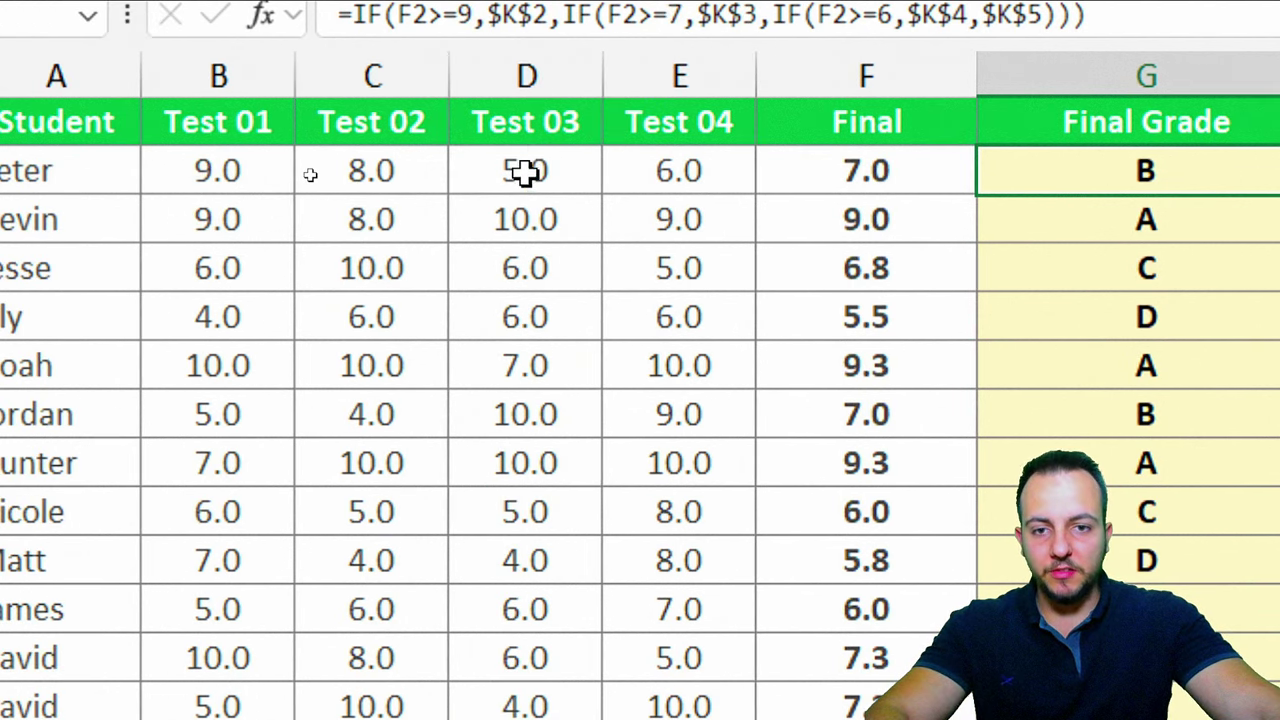
pyautogui.click(523, 171)
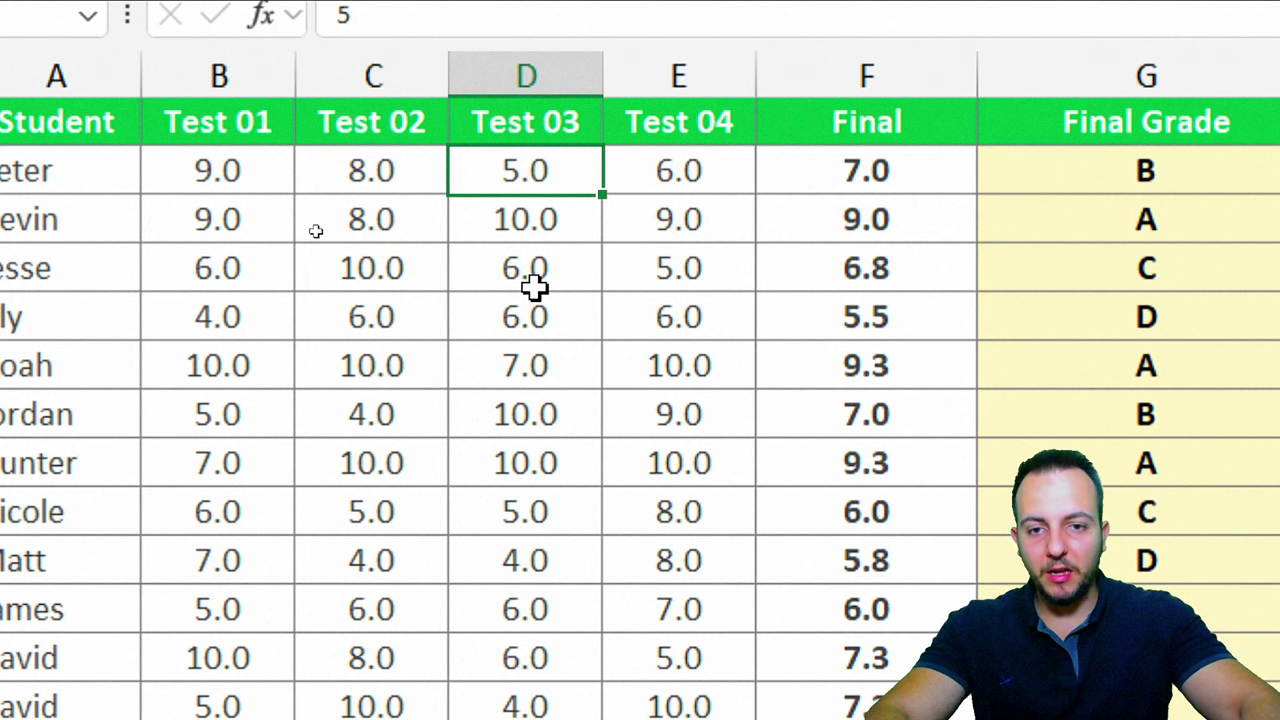
pyautogui.write('10')
pyautogui.press('Return')
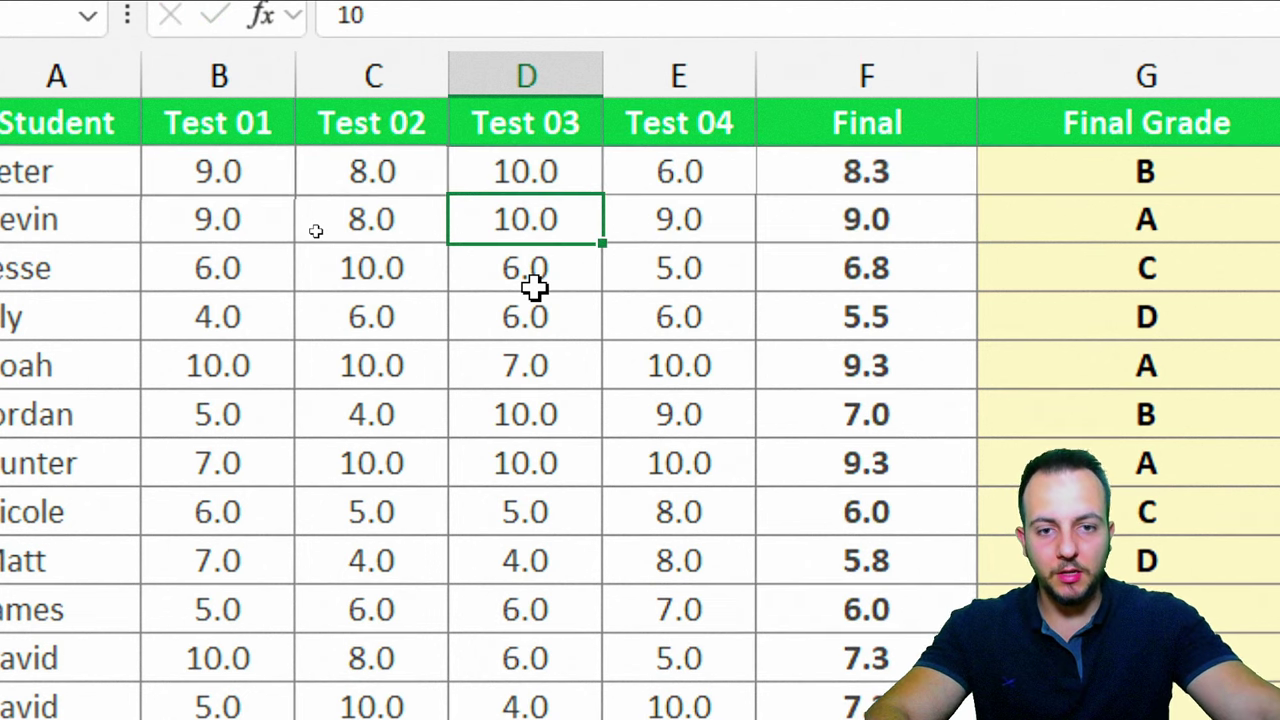
pyautogui.click(700, 128)
pyautogui.click(700, 175)
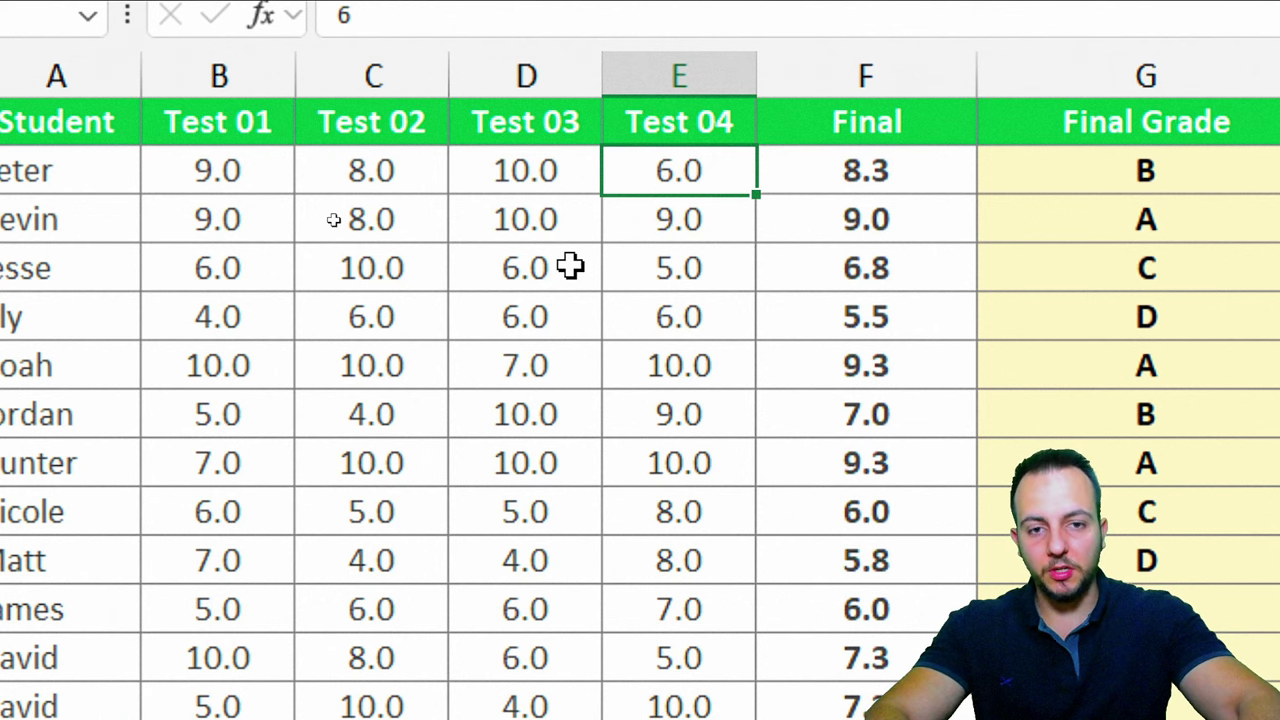
pyautogui.write('10')
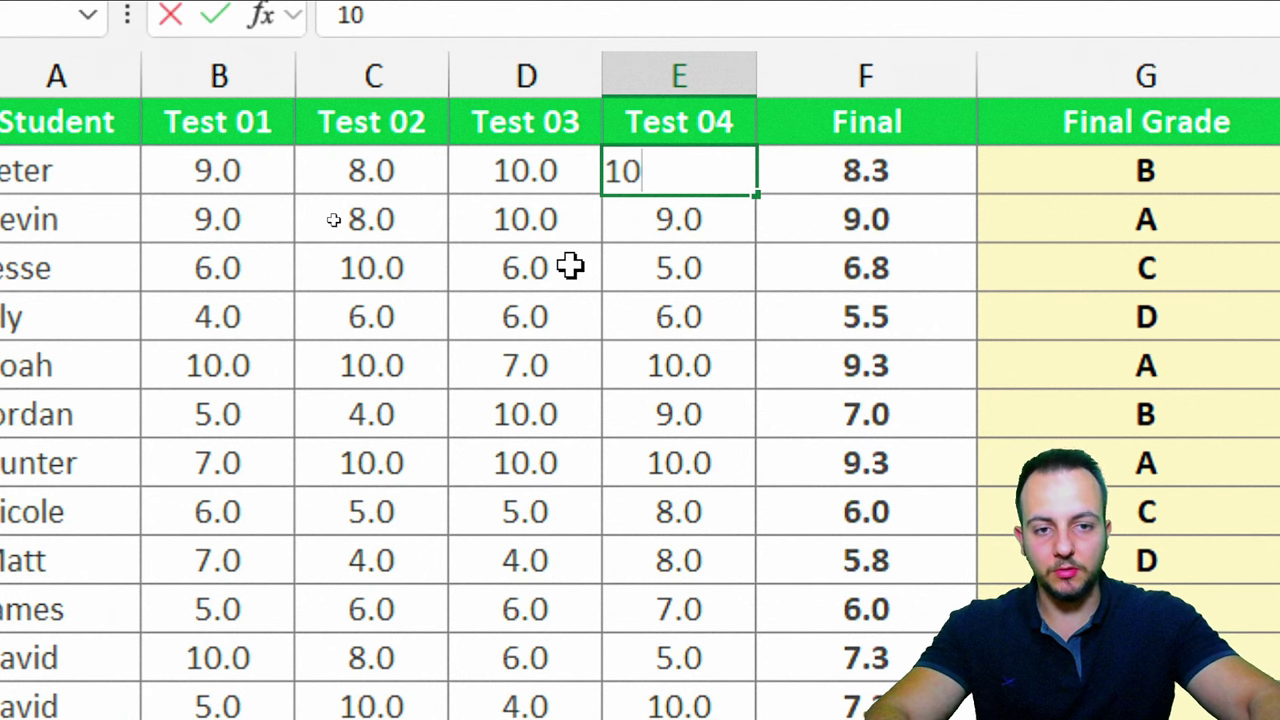
pyautogui.press('Return')
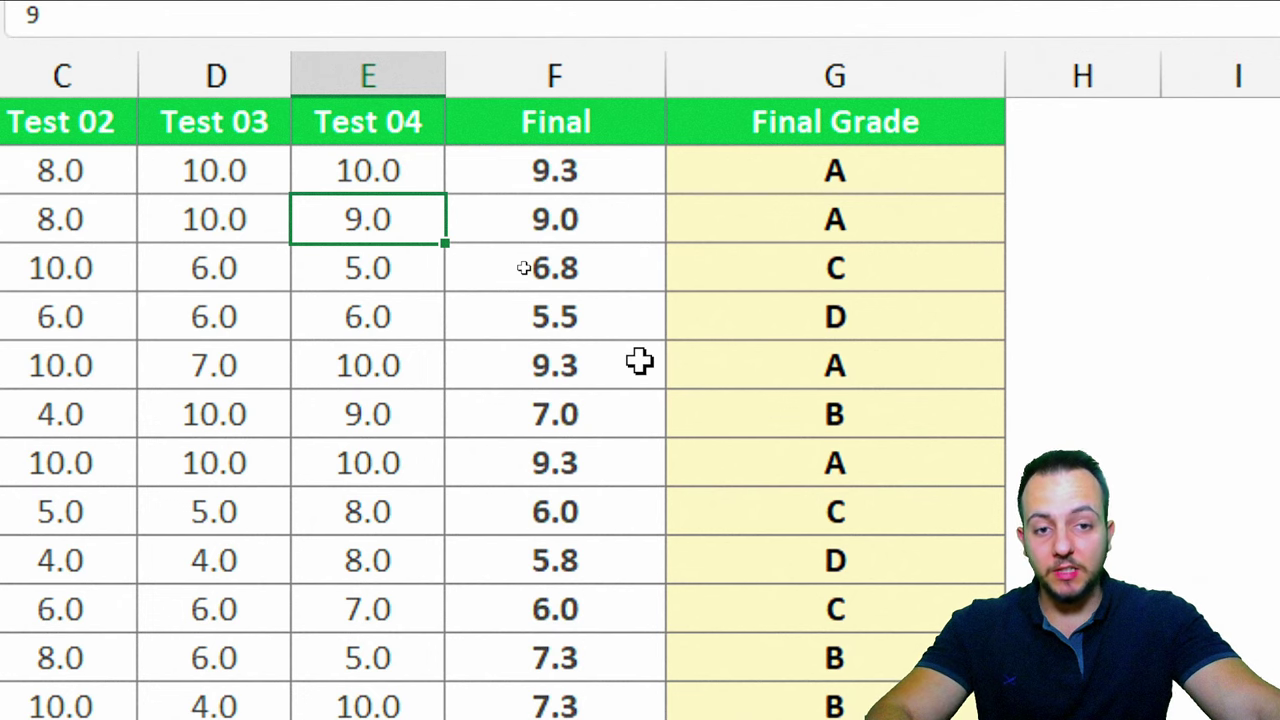
pyautogui.hotkey('ctrl', 'z')
pyautogui.hotkey('ctrl', 'z')
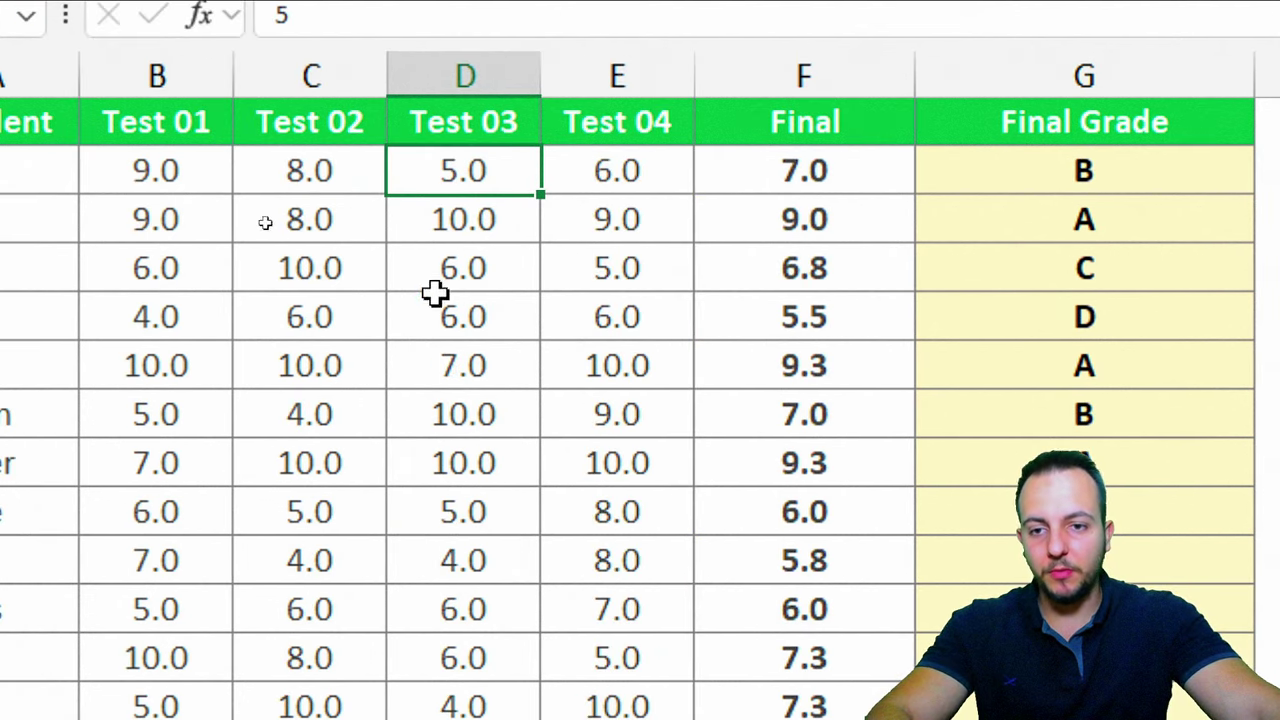
pyautogui.click(28, 142)
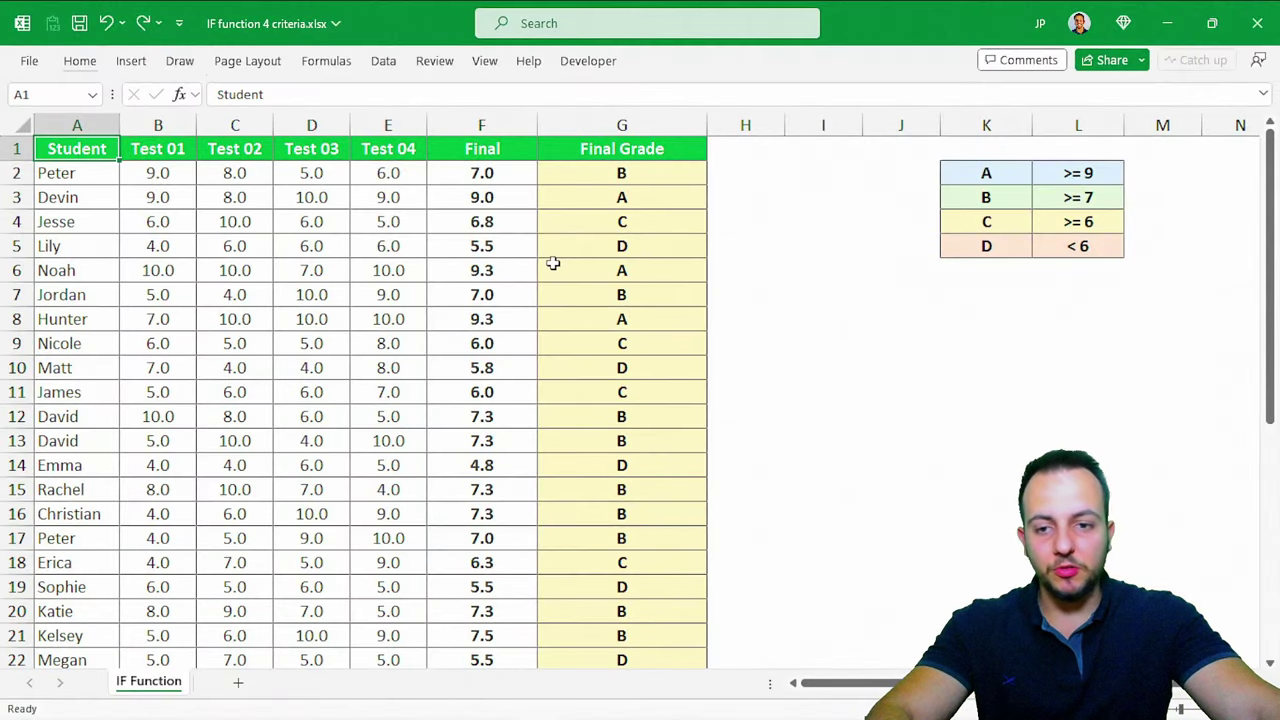
pyautogui.scroll(-7, 470, 455)
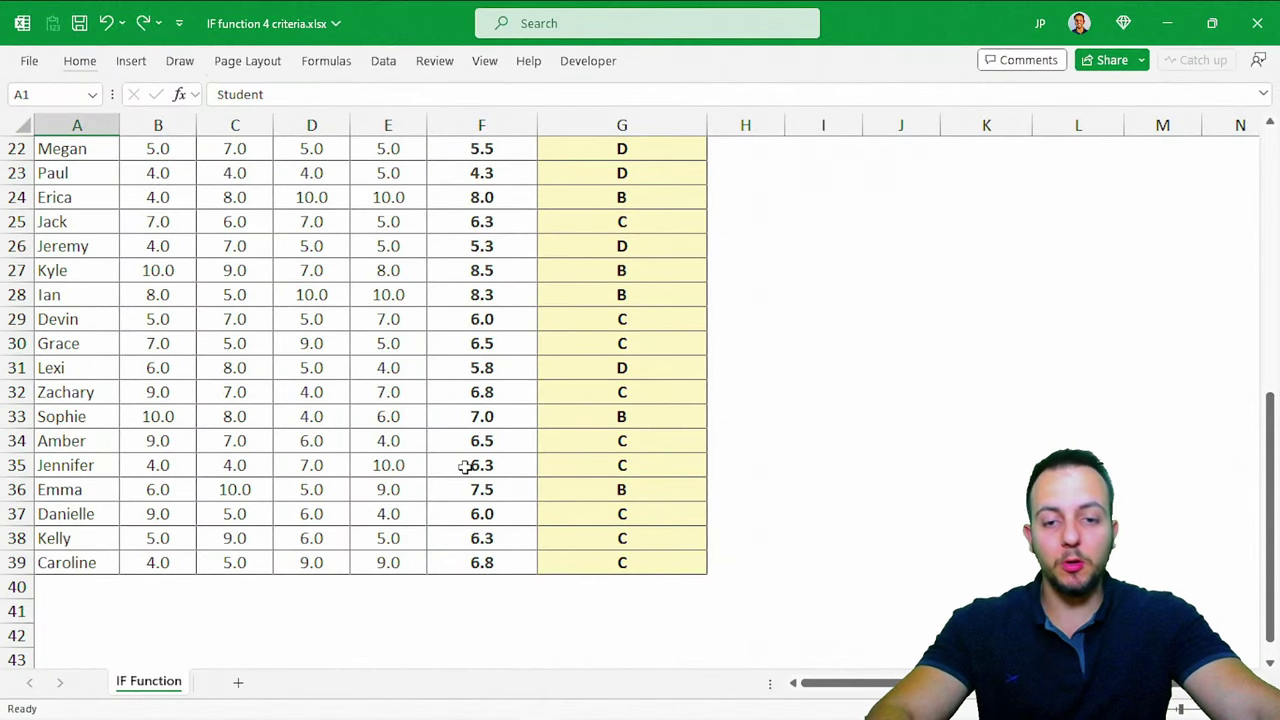
pyautogui.scroll(7, 465, 465)
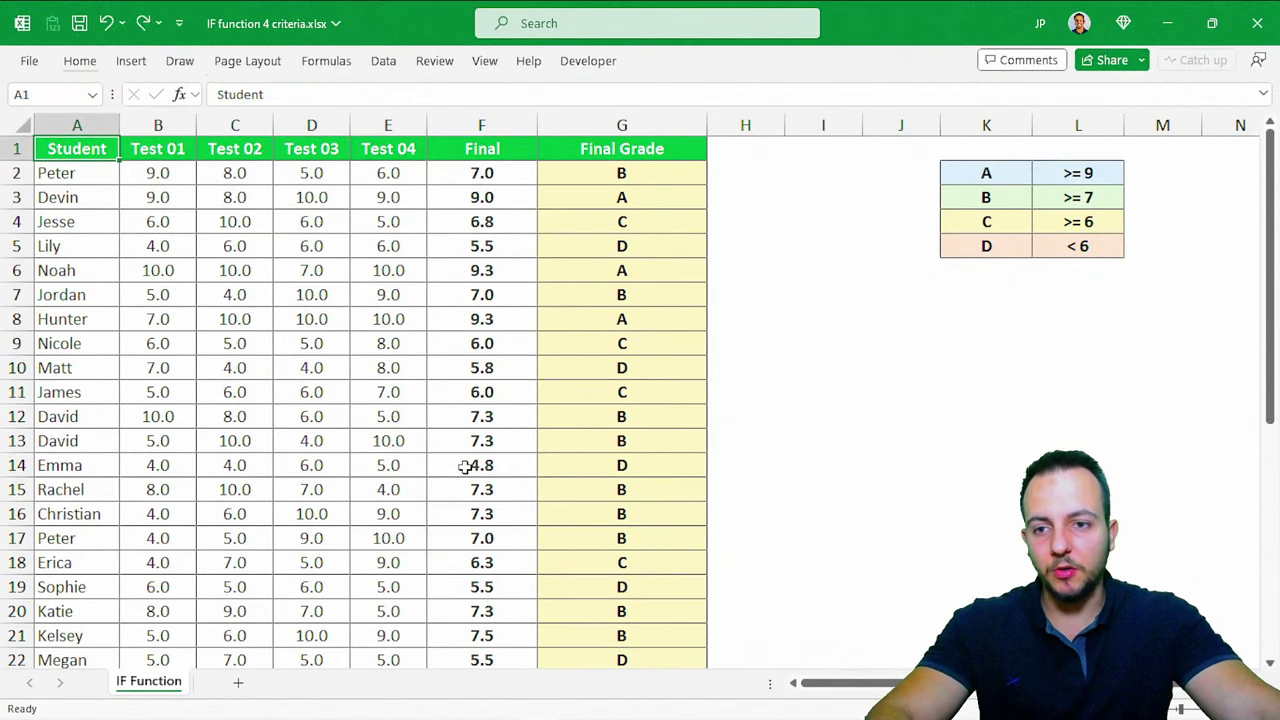